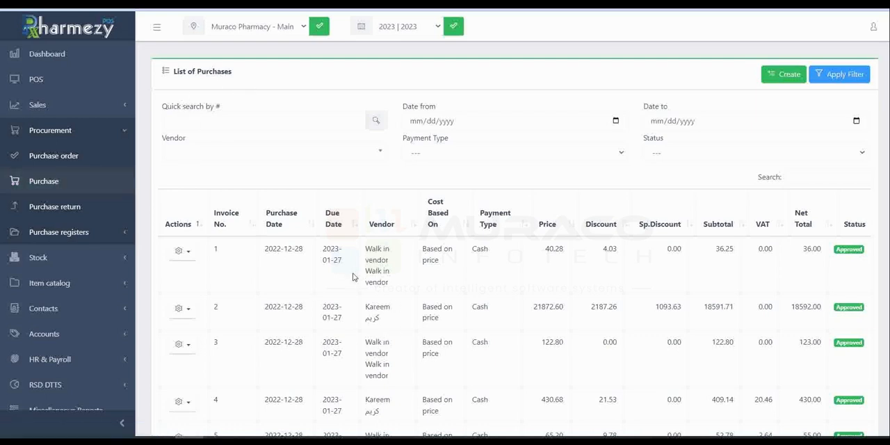
scroll(352, 277, down, 3)
scroll(353, 277, up, 3)
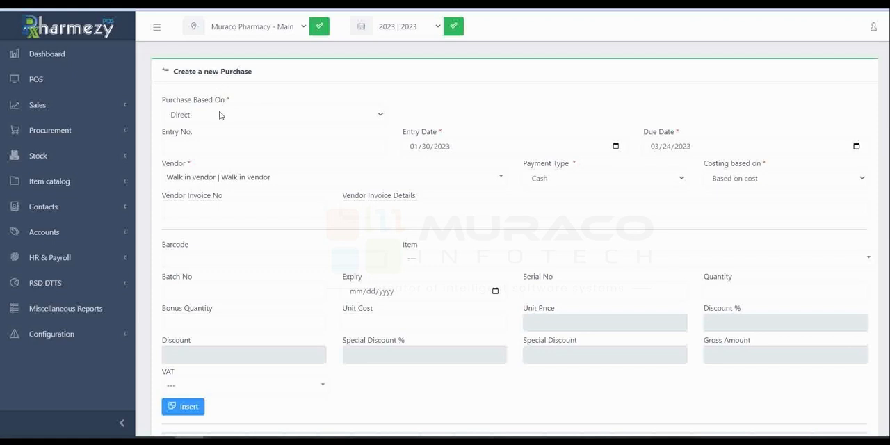
Step: Base the new purchase on Direct and set its entry number to 77
click(220, 115)
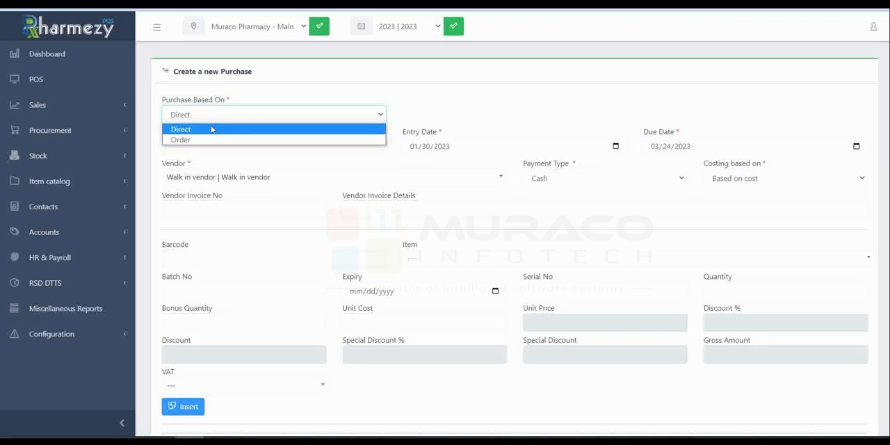
click(213, 128)
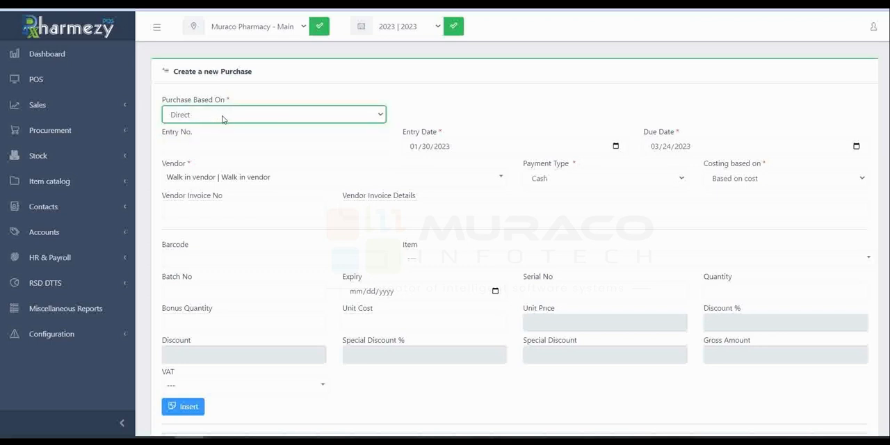
click(223, 118)
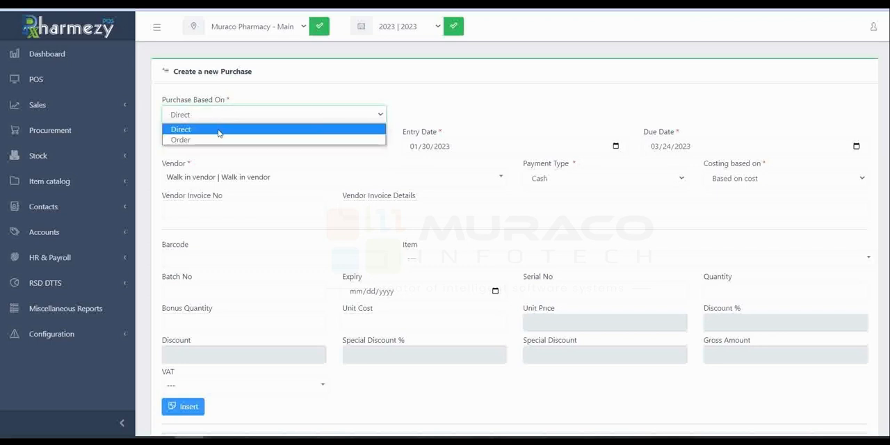
click(220, 130)
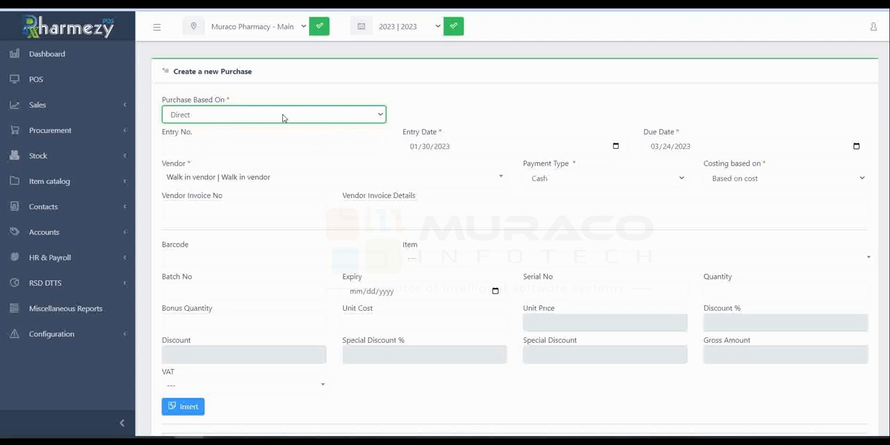
click(252, 144)
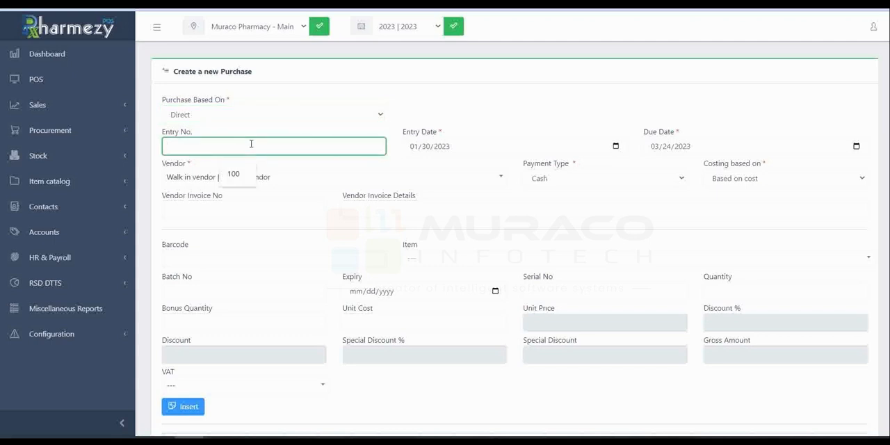
text(77)
Step: Check the entry date and due date calendars, and choose Walk in vendor as the purchase's vendor
click(584, 147)
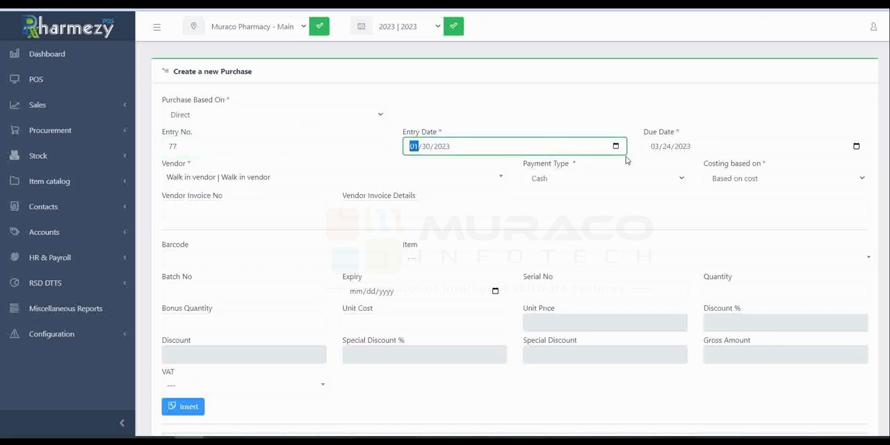
click(616, 147)
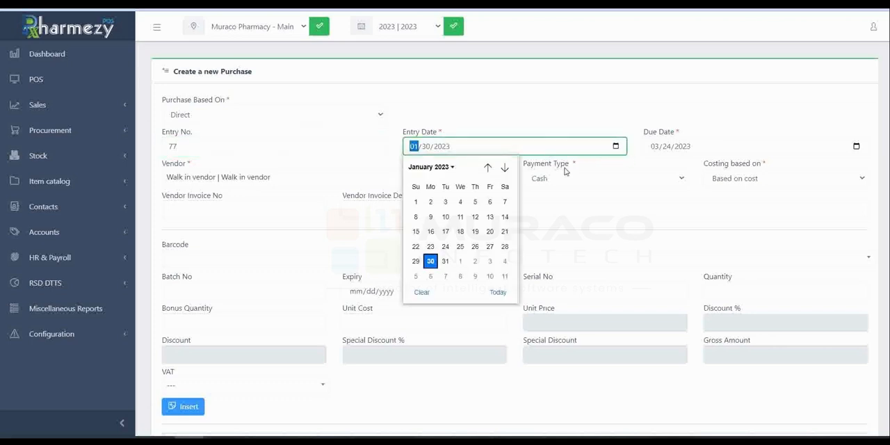
click(857, 146)
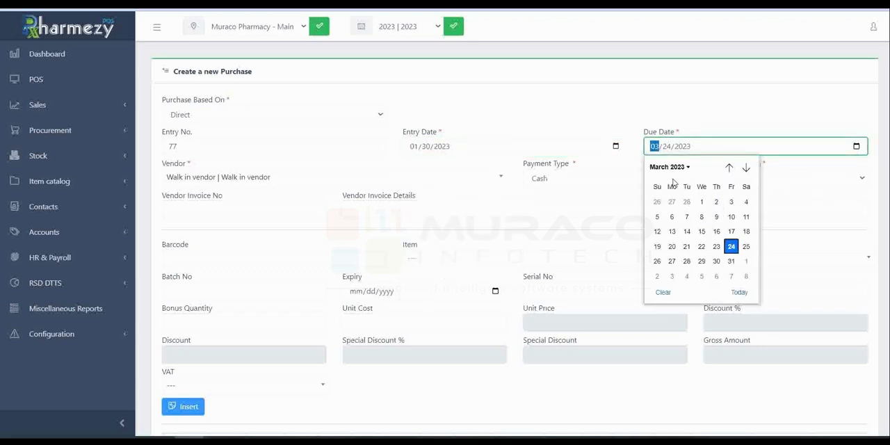
click(272, 178)
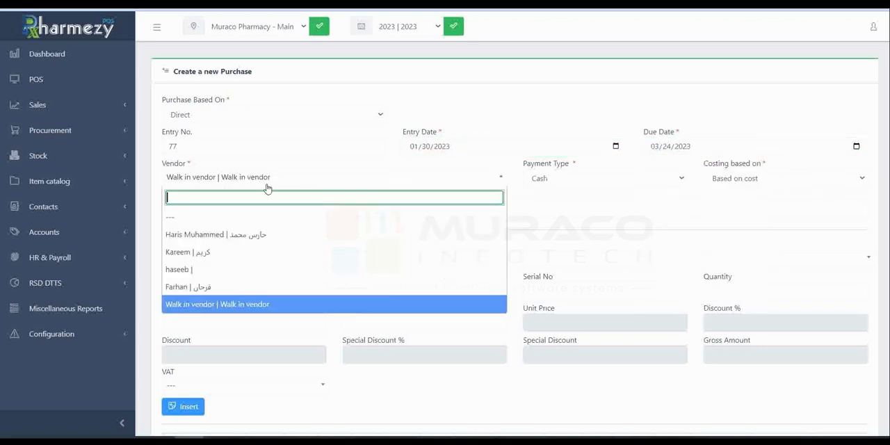
click(242, 304)
Step: Set the payment type to Cash and the costing to Based on cost, leaving the vendor invoice fields empty
click(567, 180)
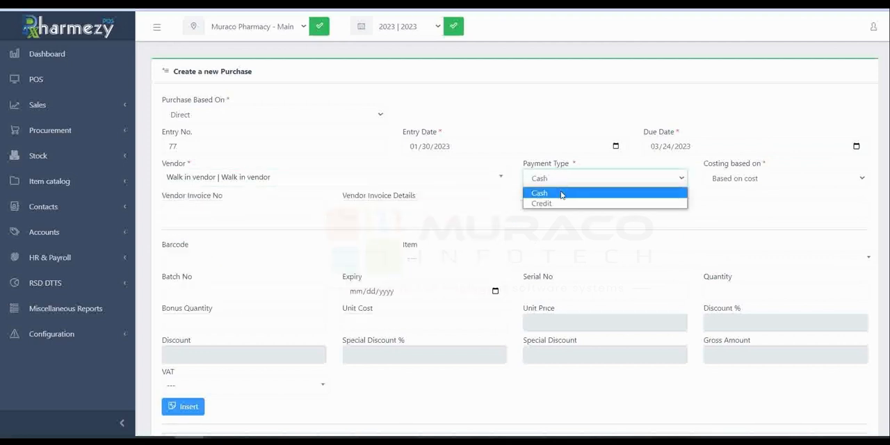
click(572, 193)
click(774, 179)
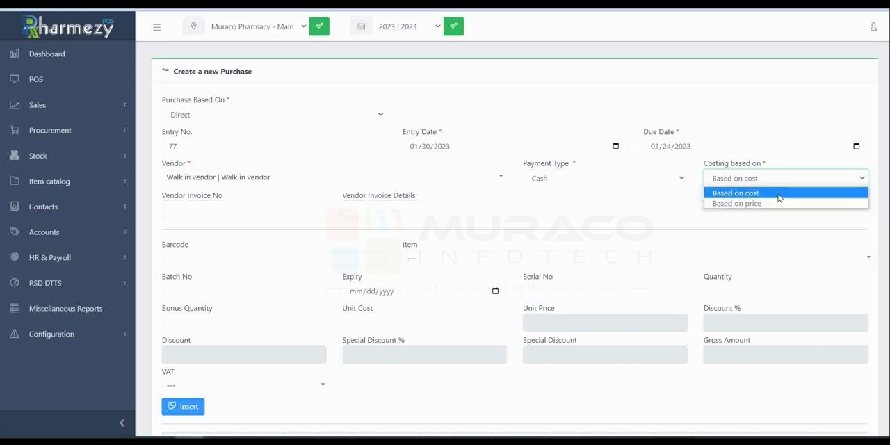
click(779, 197)
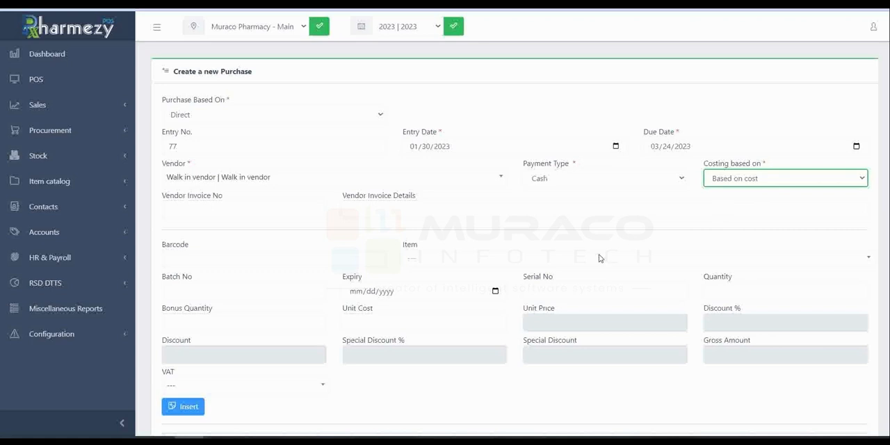
click(261, 210)
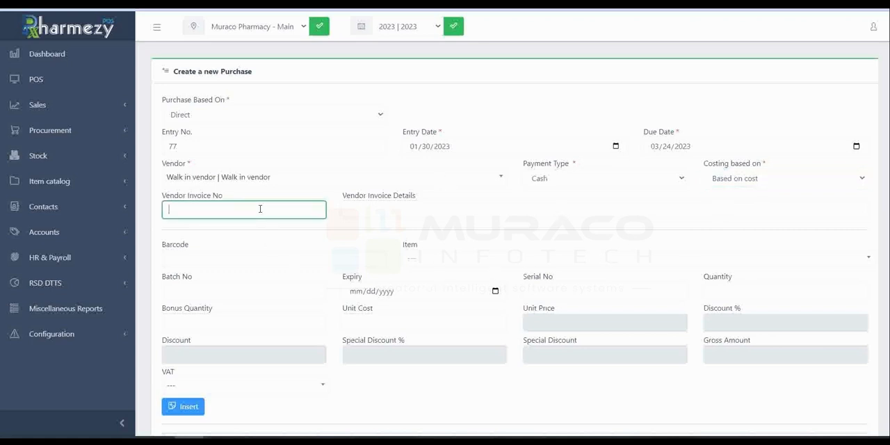
click(433, 211)
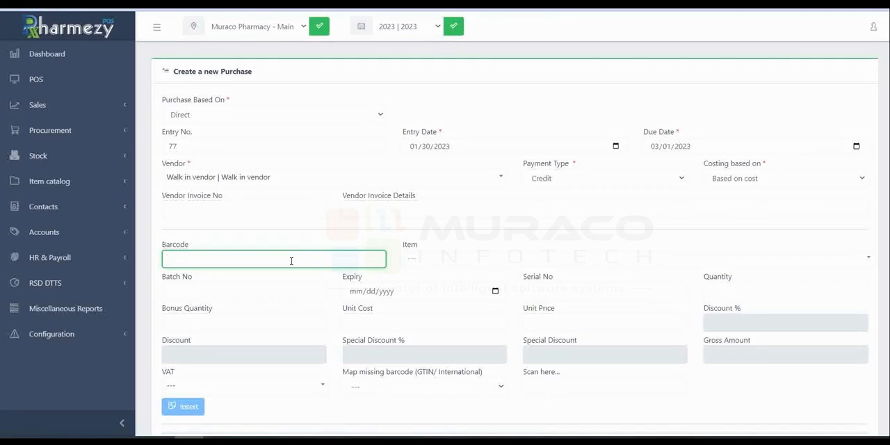
Step: Search the items for "dolo" and select Dolo as the item to purchase
click(817, 260)
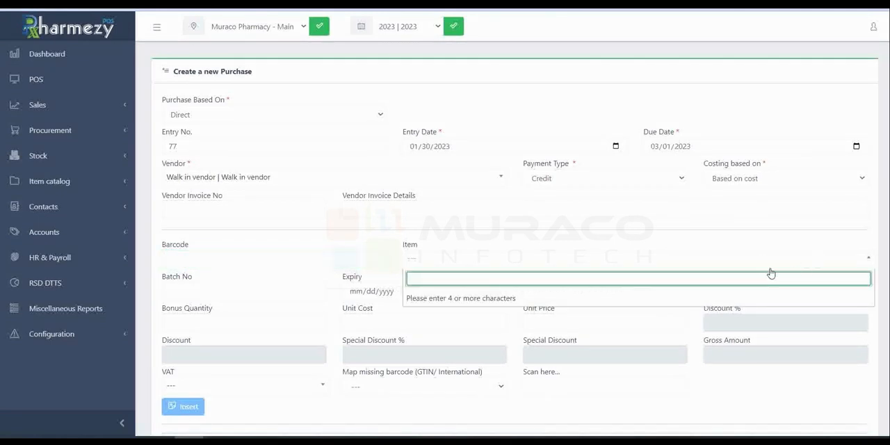
text(dolo)
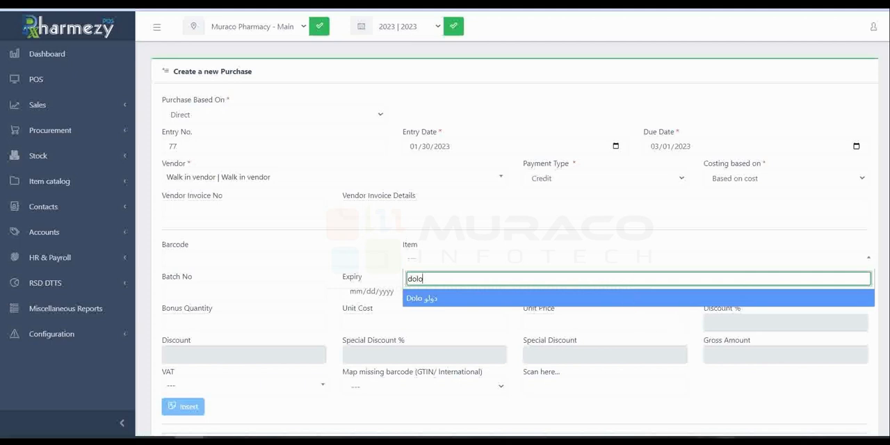
right_click(727, 437)
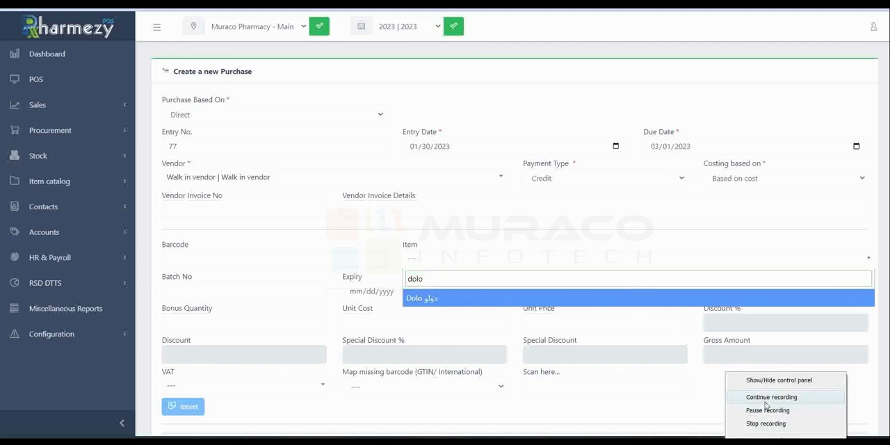
click(765, 423)
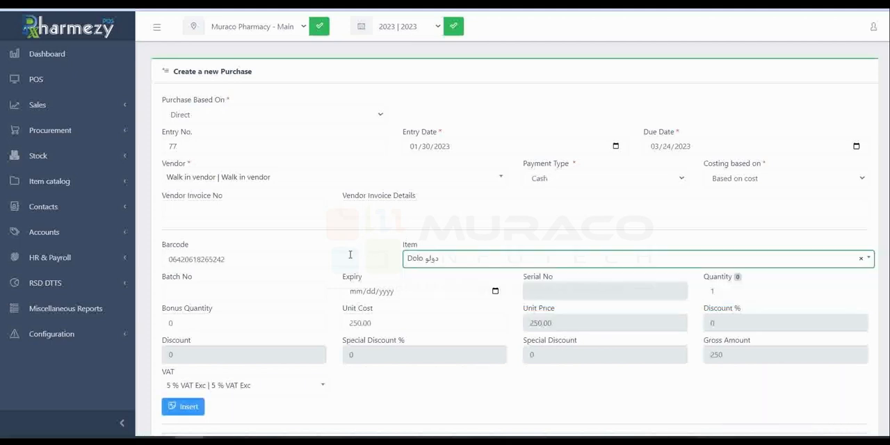
Step: Set the Dolo item's expiry date to 02/11/2023 and keep its quantity at 1
click(214, 294)
click(386, 292)
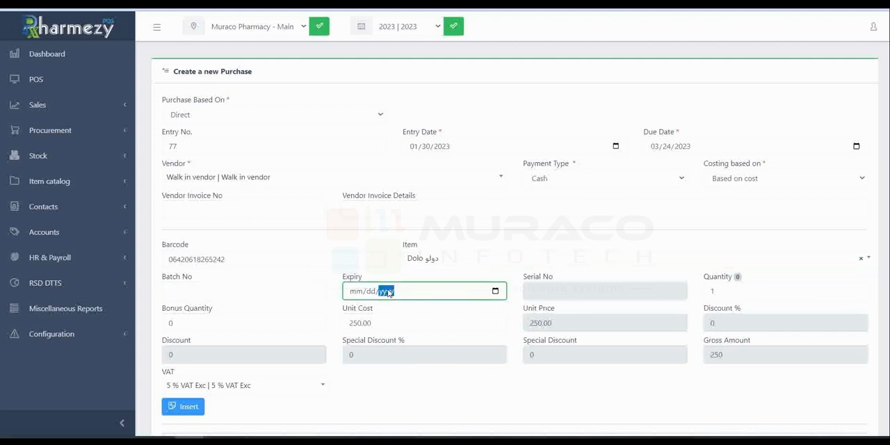
click(497, 293)
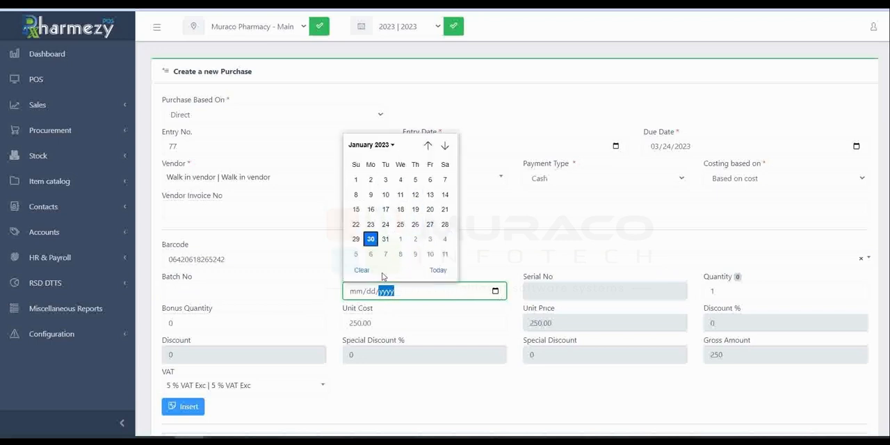
click(444, 255)
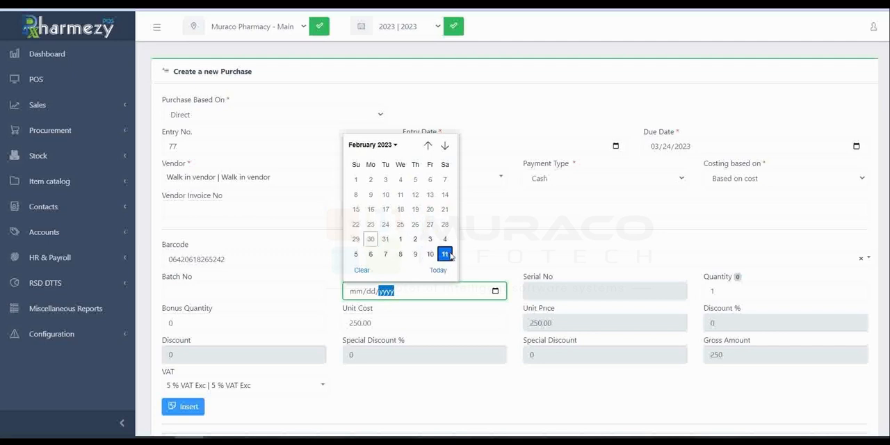
click(592, 290)
click(748, 293)
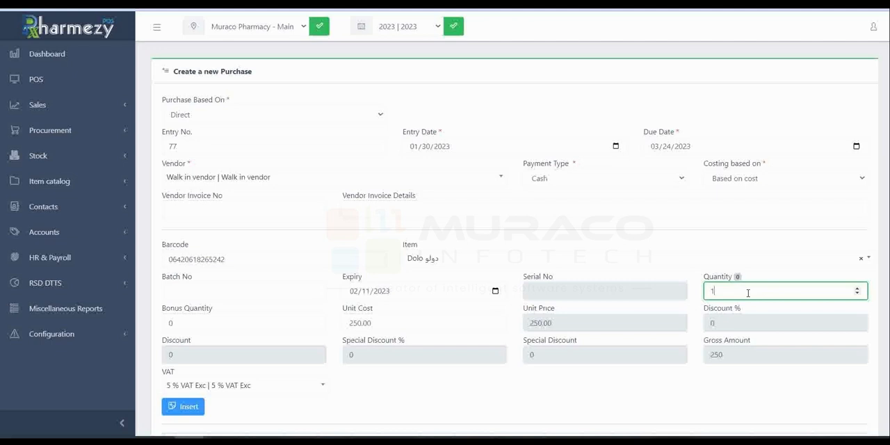
Step: Keep 5 % VAT Exc as the item's VAT and insert the Dolo line into the purchase
scroll(441, 348, down, 2)
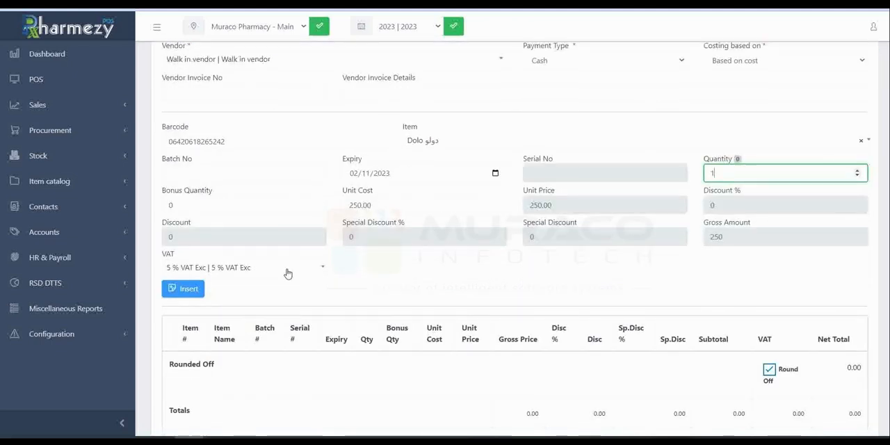
click(248, 269)
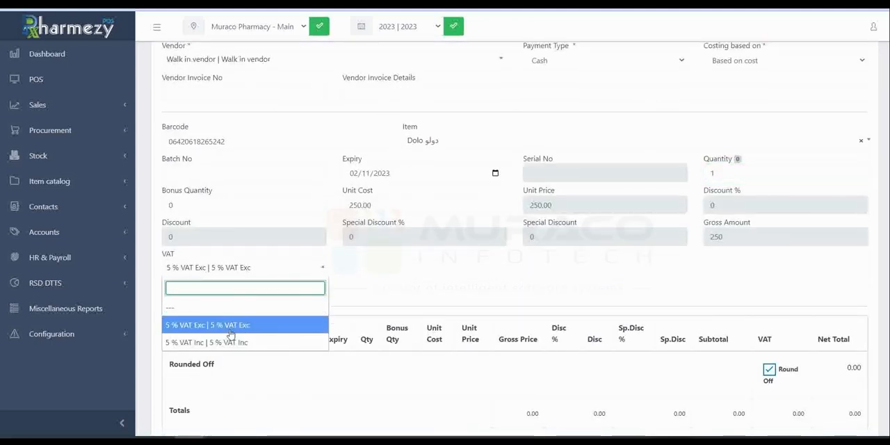
click(410, 294)
click(182, 295)
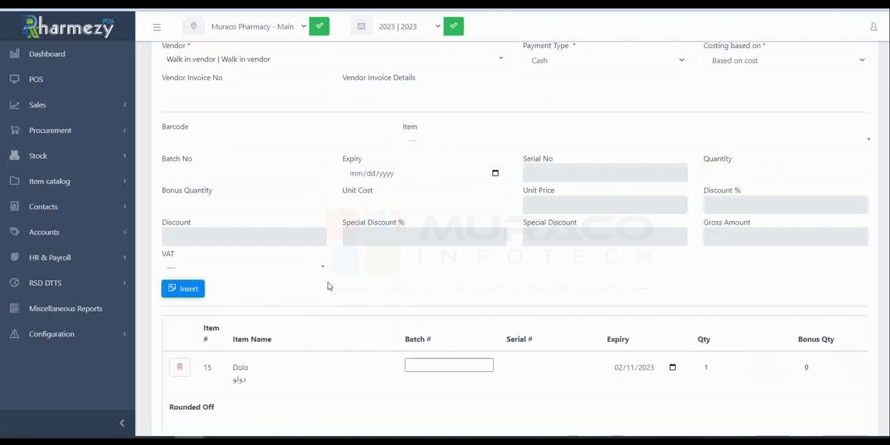
Step: Enter 2 as the batch number of the inserted Dolo line
scroll(331, 284, down, 3)
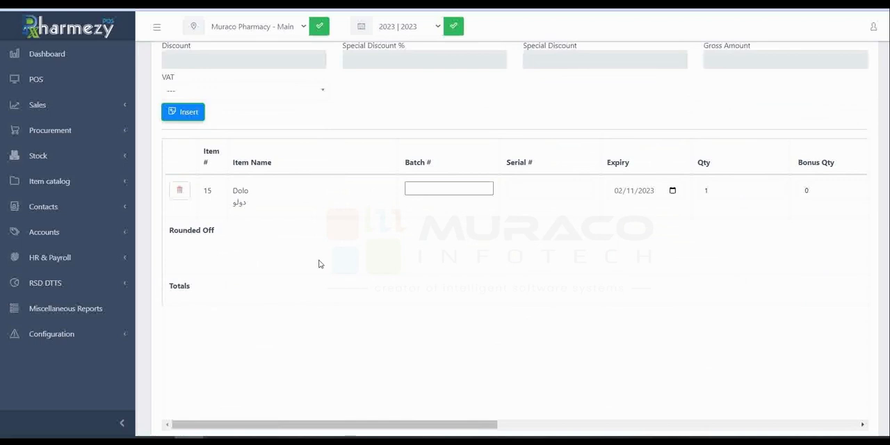
scroll(429, 242, down, 1)
scroll(318, 223, up, 3)
click(462, 250)
click(446, 250)
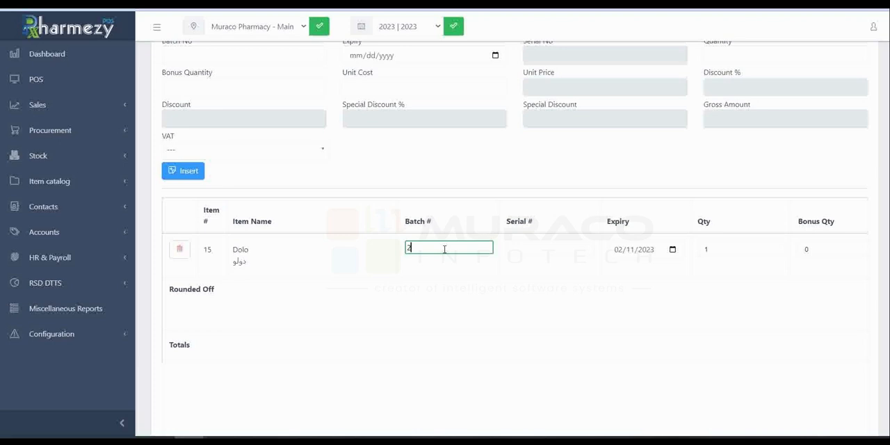
click(774, 249)
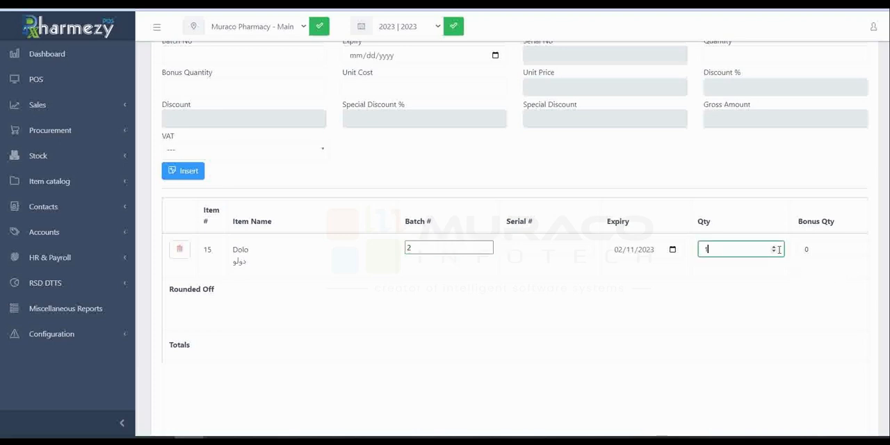
click(539, 314)
Step: Save the new purchase entry and acknowledge the save message
scroll(506, 316, down, 3)
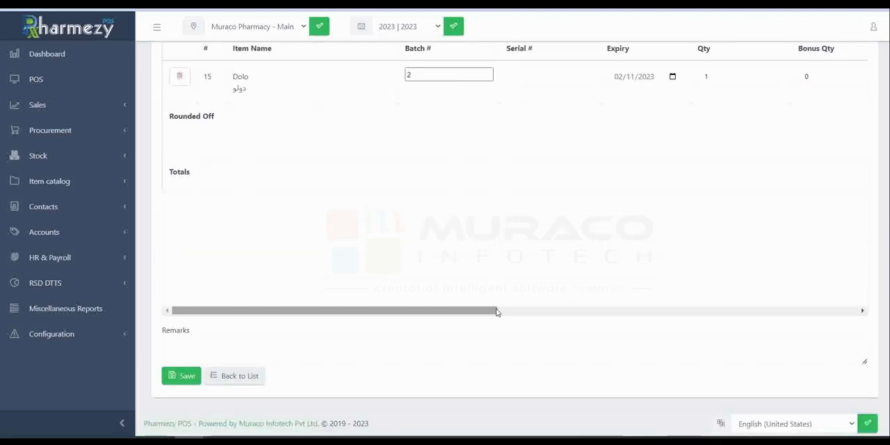
click(170, 381)
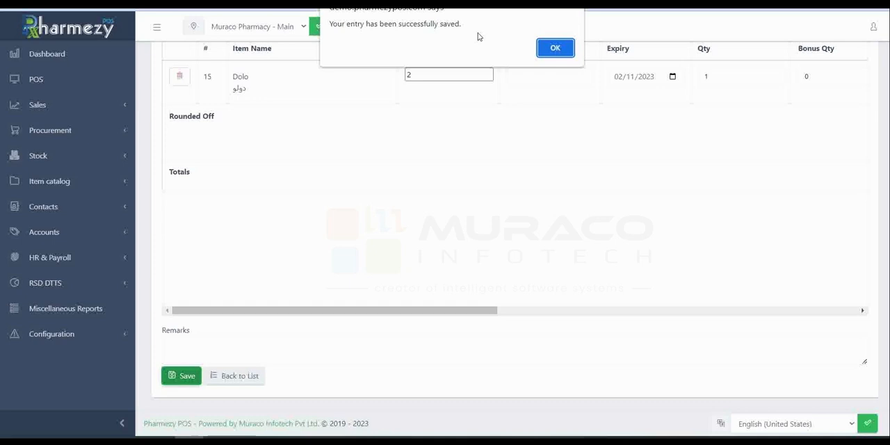
click(563, 50)
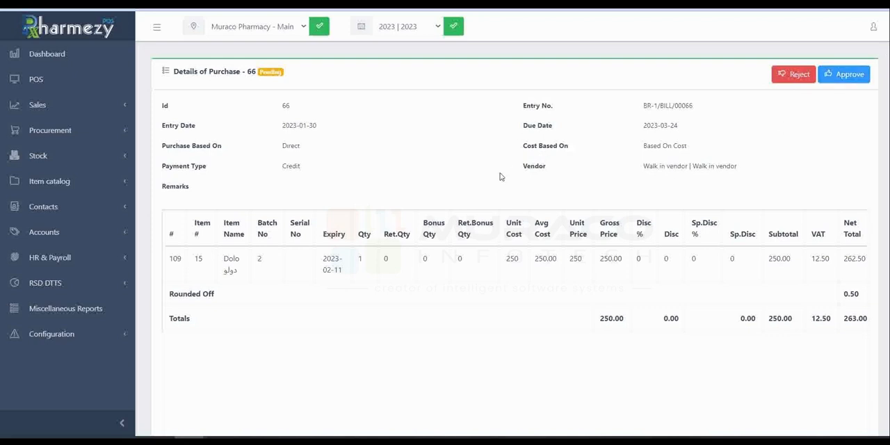
Step: Review the saved purchase's details and look through the entries in the list of purchases
scroll(496, 197, down, 3)
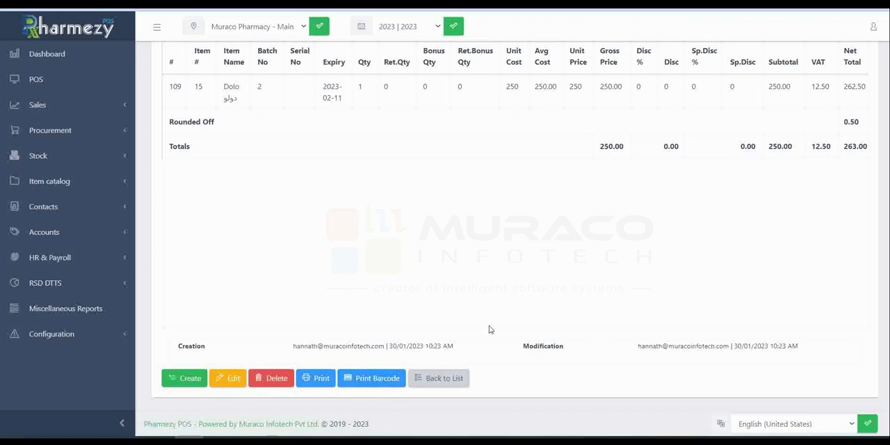
scroll(487, 325, up, 3)
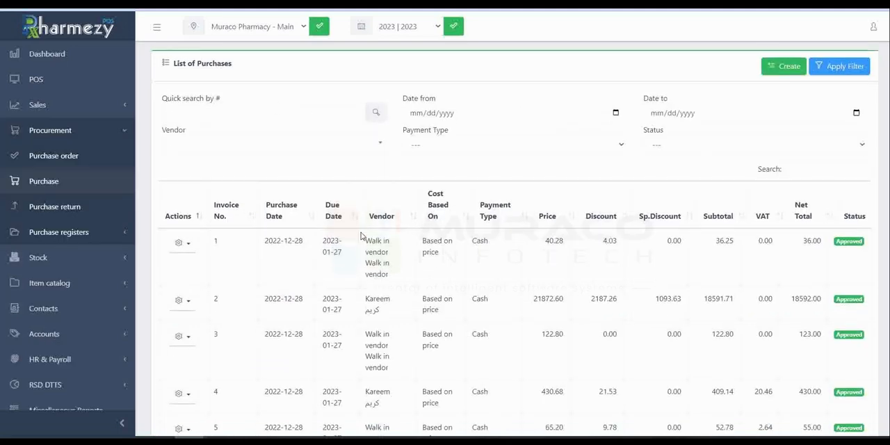
scroll(361, 239, down, 5)
scroll(362, 240, down, 13)
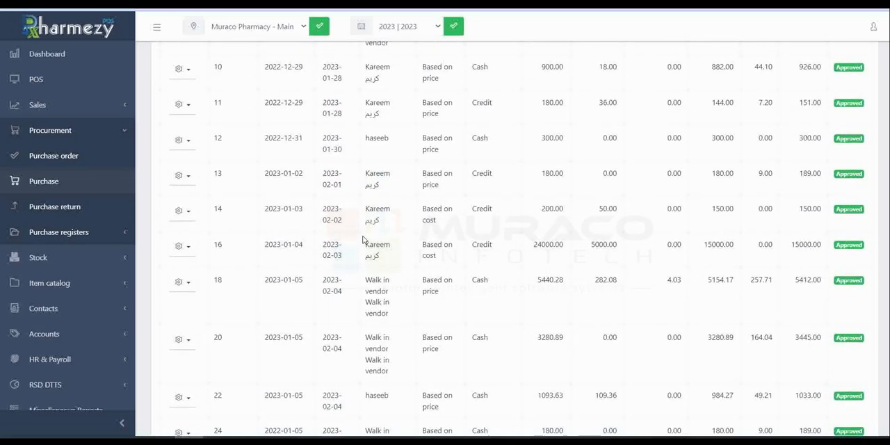
scroll(363, 240, down, 15)
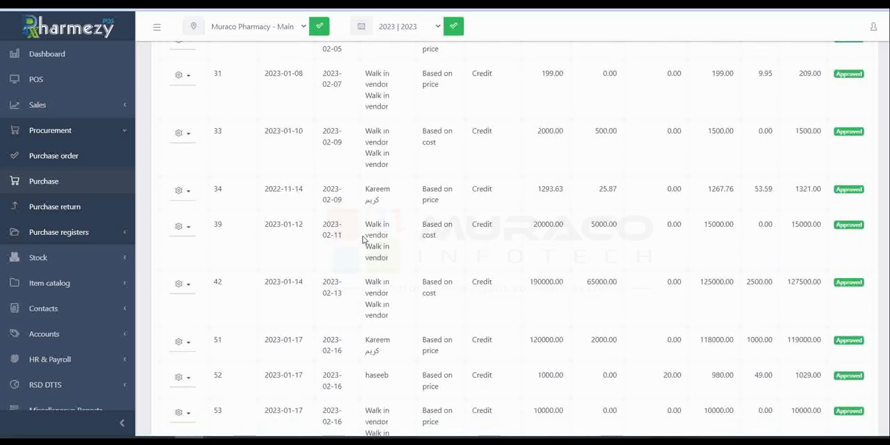
scroll(362, 240, up, 3)
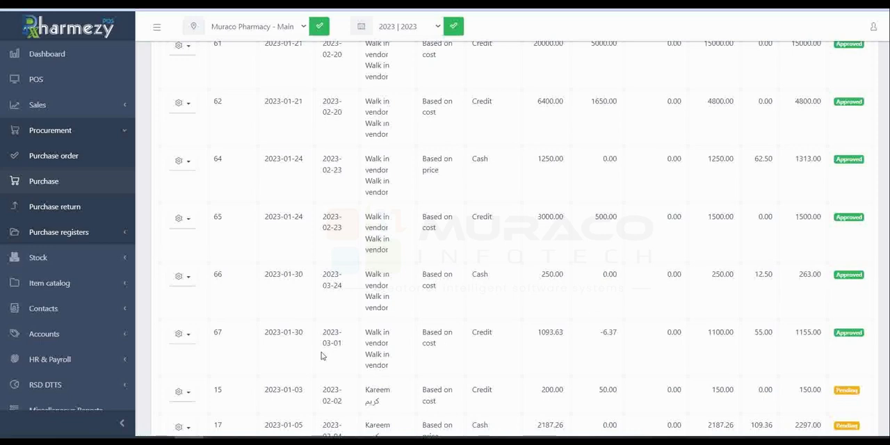
scroll(389, 283, up, 4)
scroll(399, 281, up, 20)
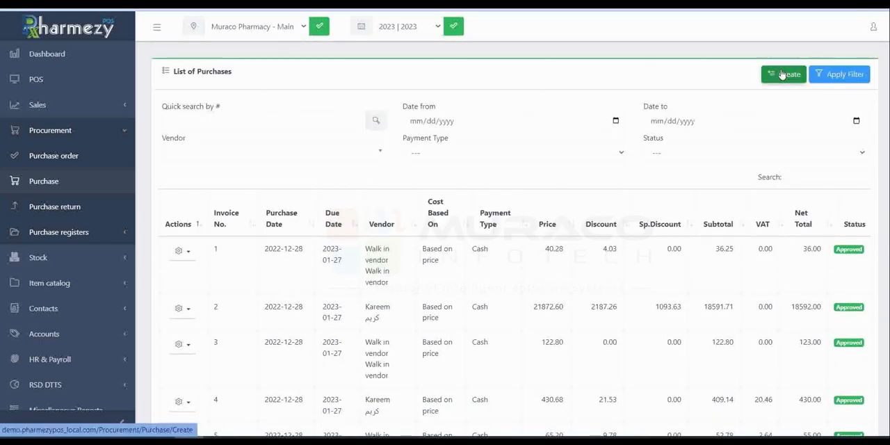
Step: Create a new purchase based on Order, using the Walk in vendor purchase order dated 2023-01-27
click(783, 74)
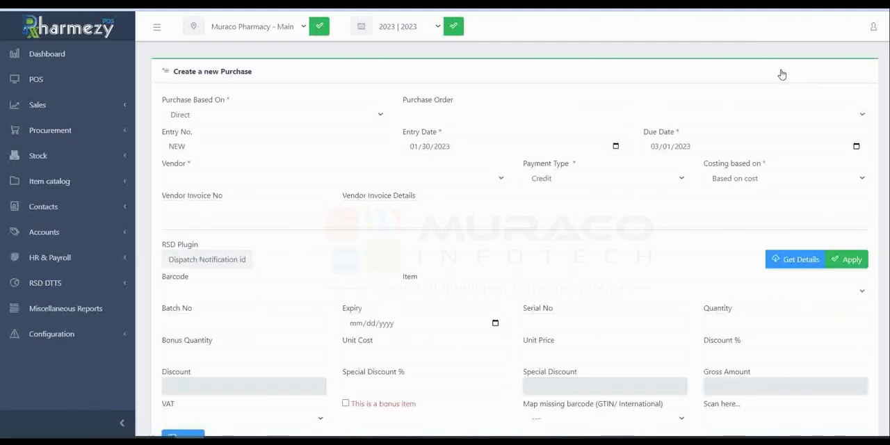
click(382, 114)
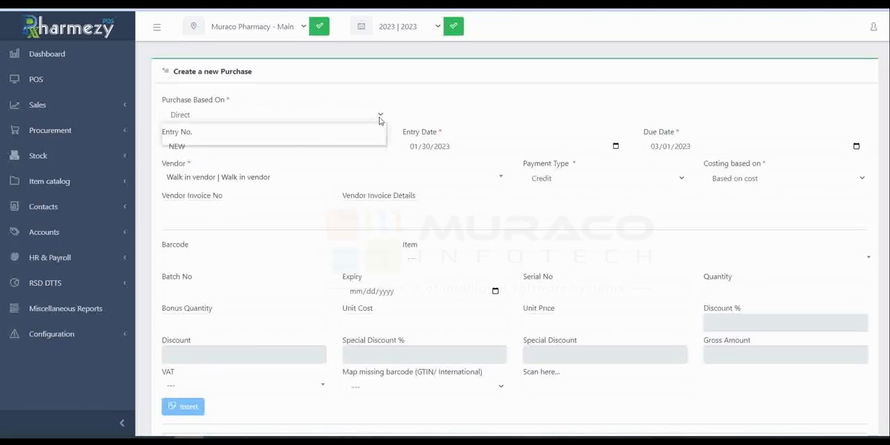
click(355, 136)
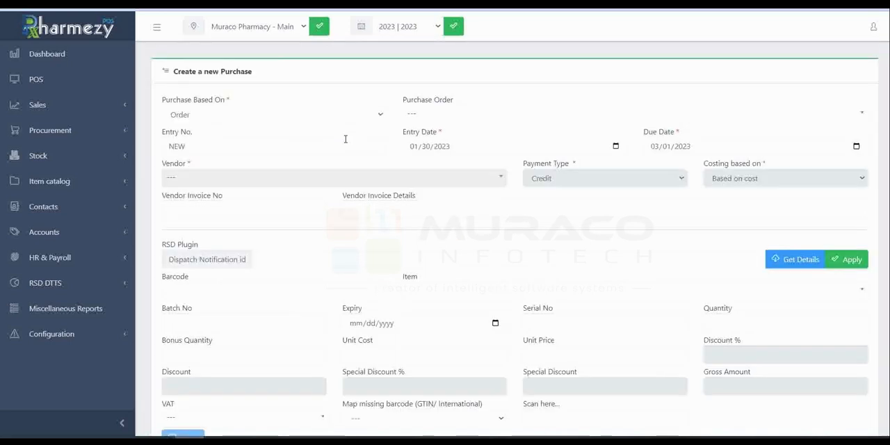
click(751, 116)
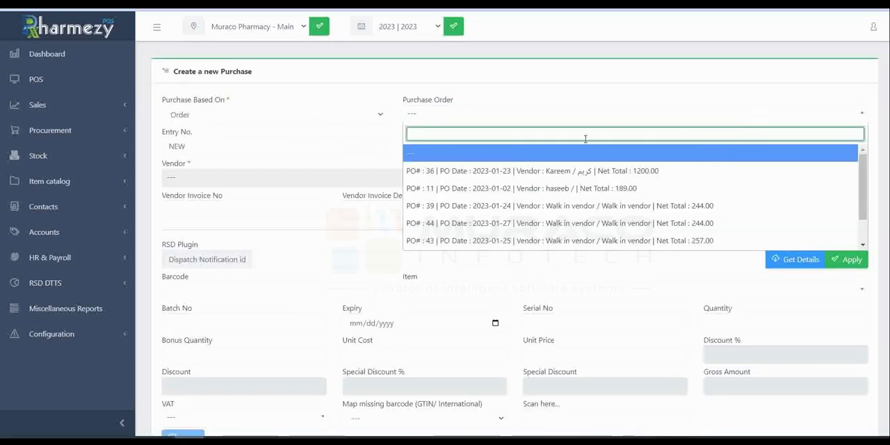
click(480, 223)
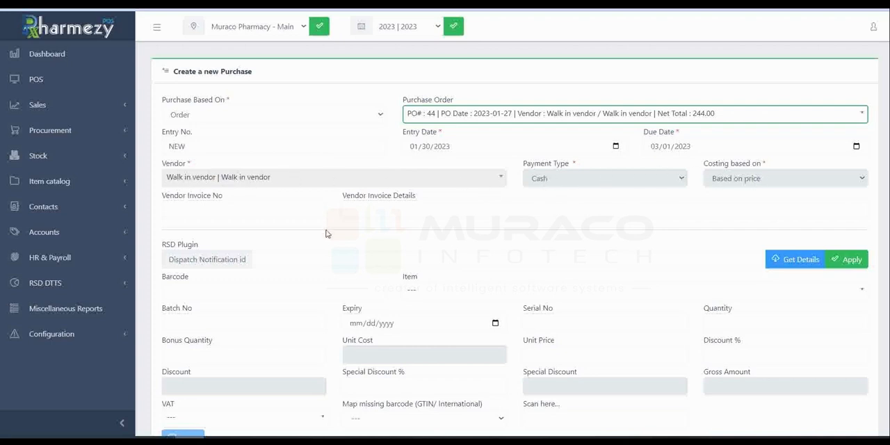
click(190, 211)
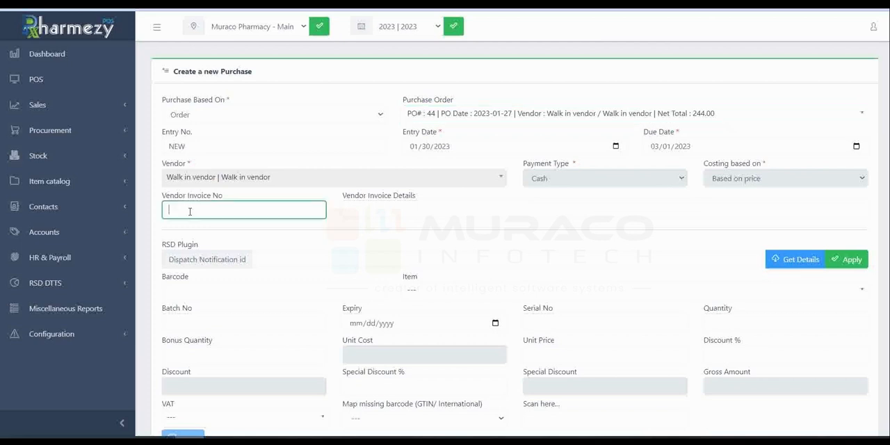
click(456, 208)
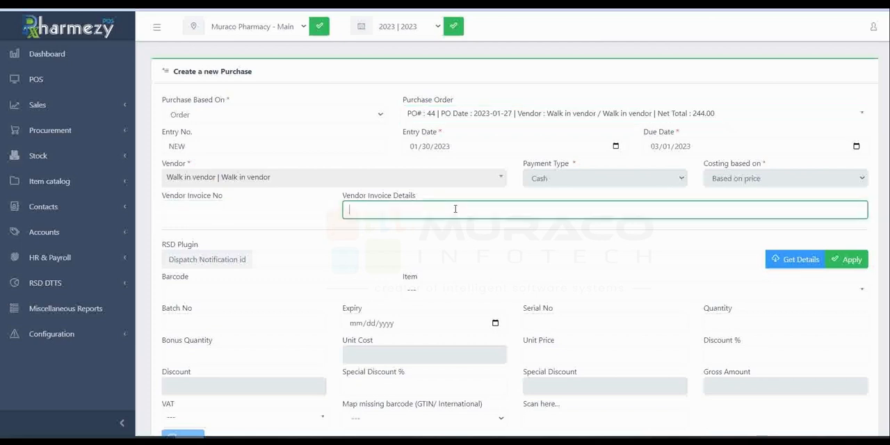
click(142, 259)
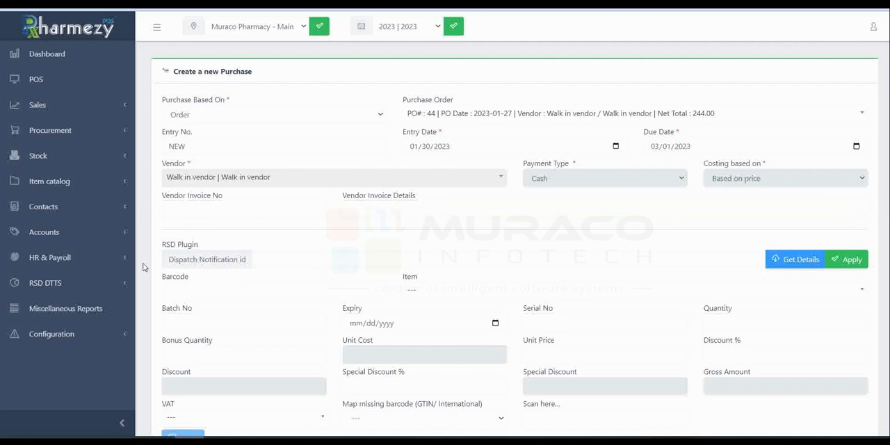
click(261, 262)
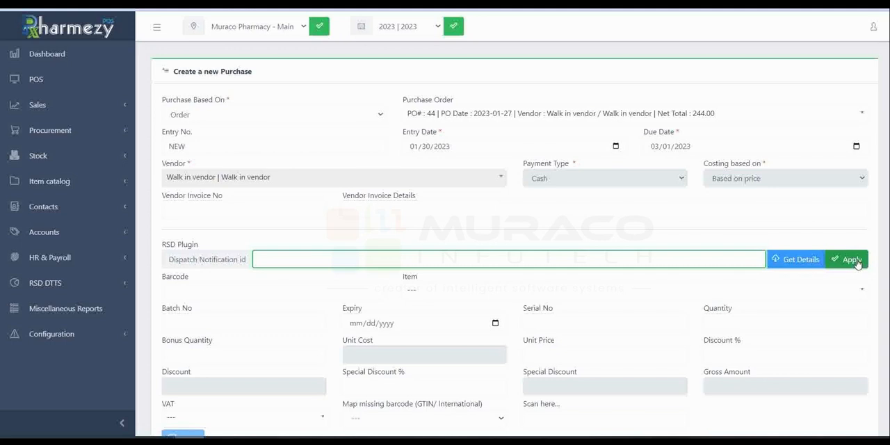
Step: Choose Betadine as the item for the order-based purchase
scroll(542, 320, down, 3)
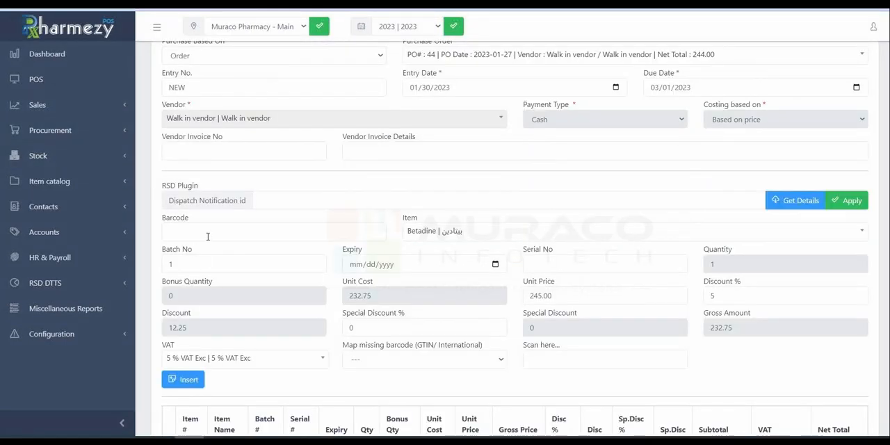
click(208, 235)
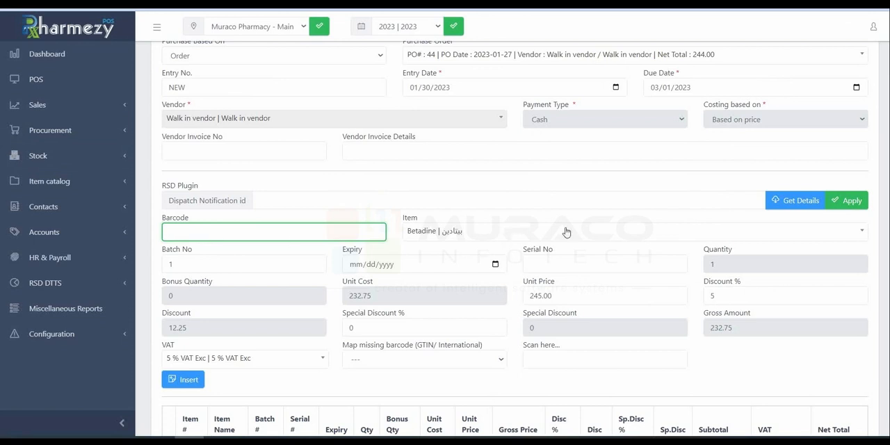
click(537, 232)
click(443, 290)
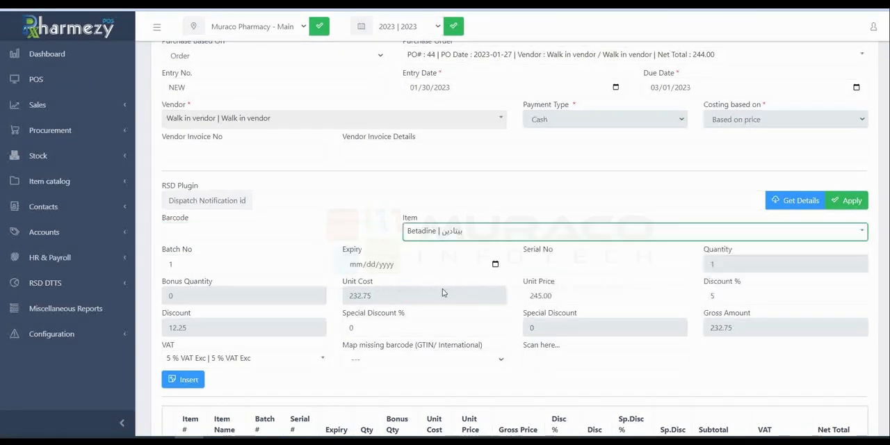
Step: Keep 1 as the Betadine item's batch number and set its expiry date to 01/20/2025
click(236, 269)
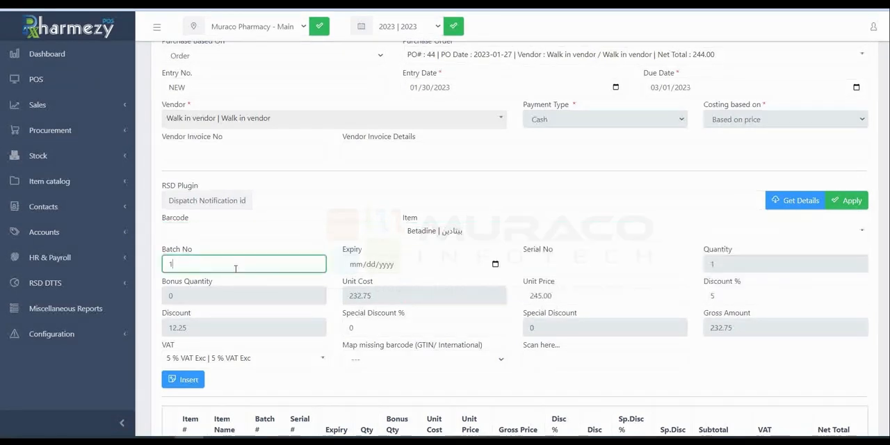
key(BackSpace)
click(495, 265)
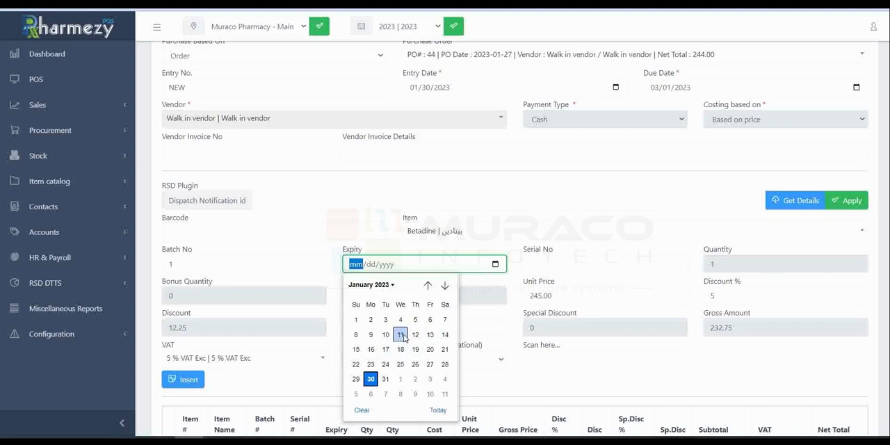
click(430, 350)
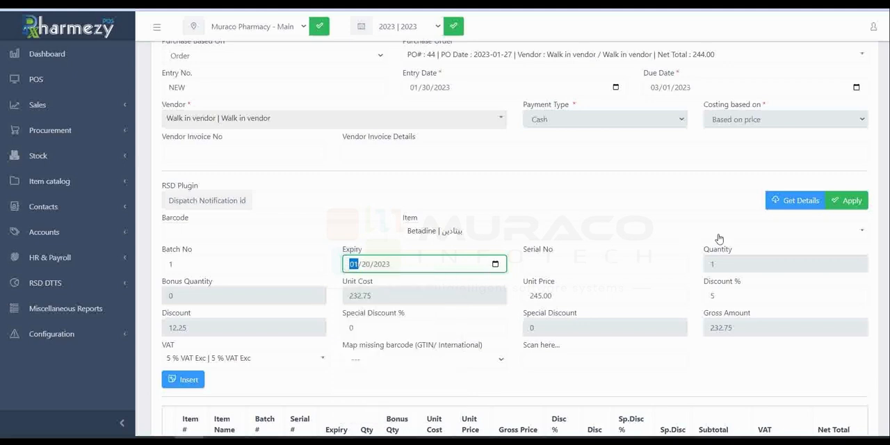
click(386, 267)
key(BackSpace)
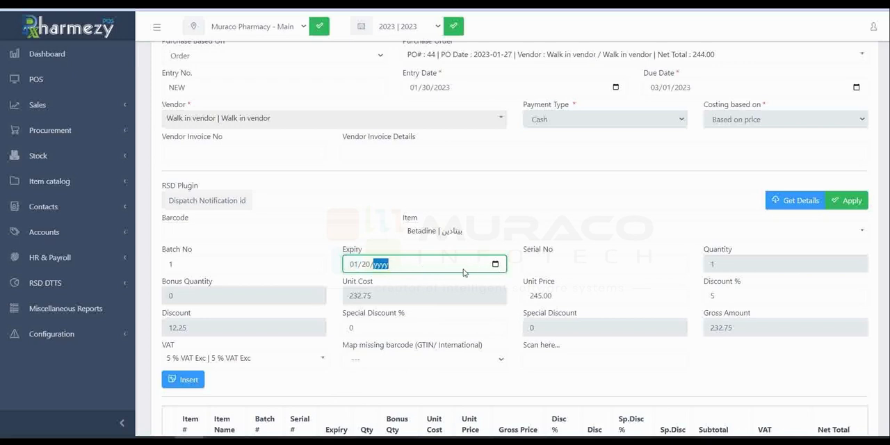
text(2025)
click(583, 264)
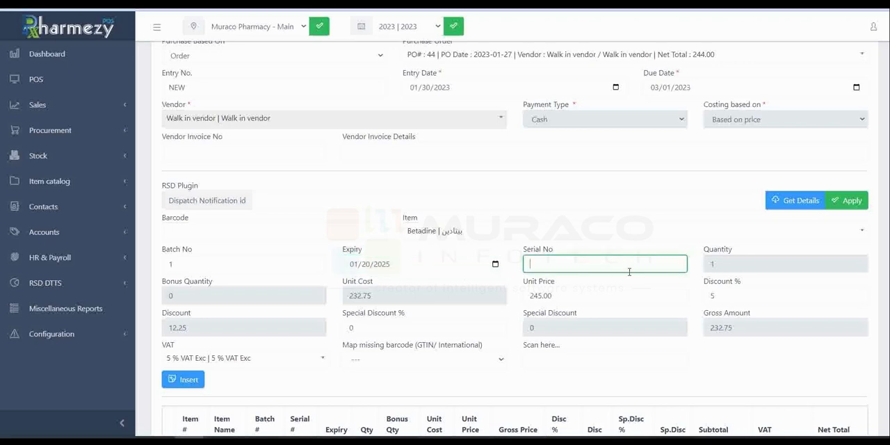
Step: Set the Betadine item's VAT to 5 % VAT Inc
scroll(431, 359, down, 3)
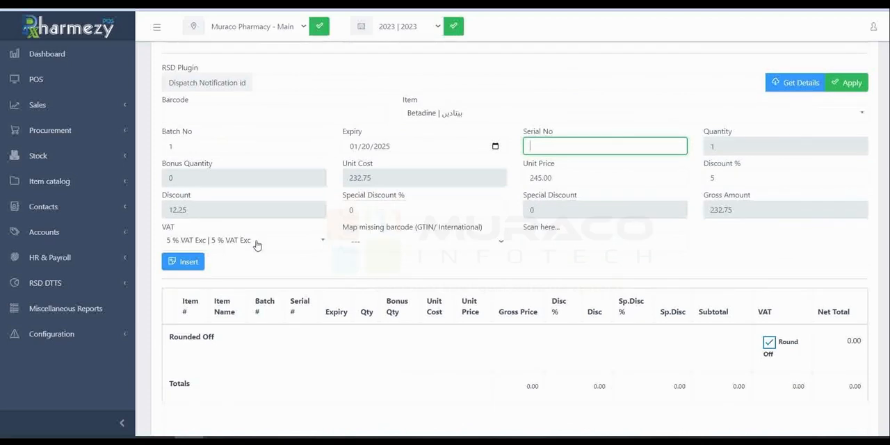
click(257, 241)
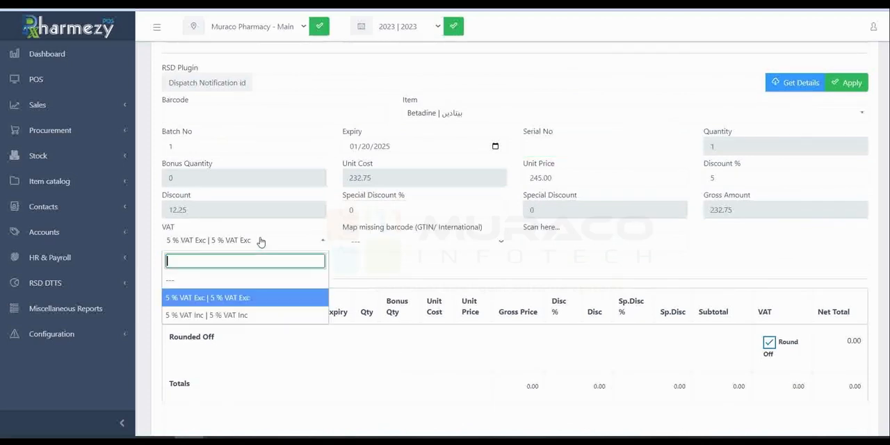
click(262, 317)
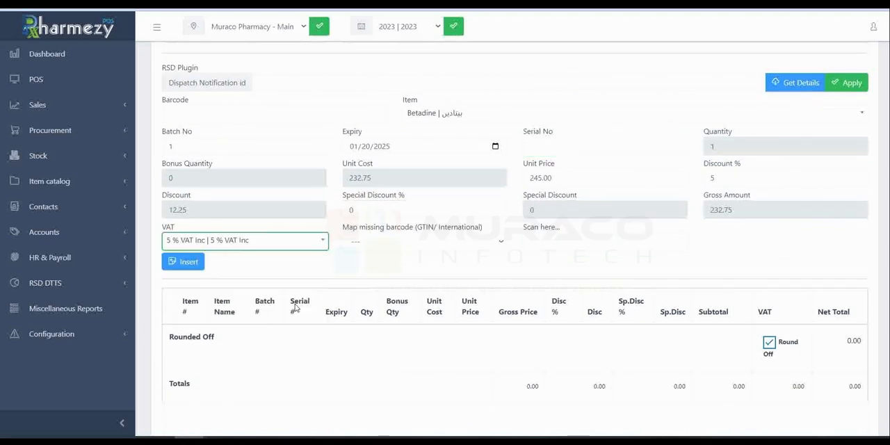
click(427, 244)
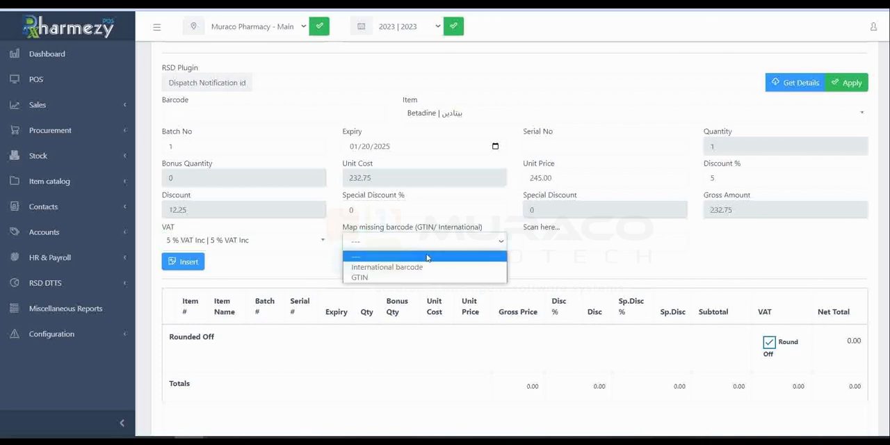
click(553, 265)
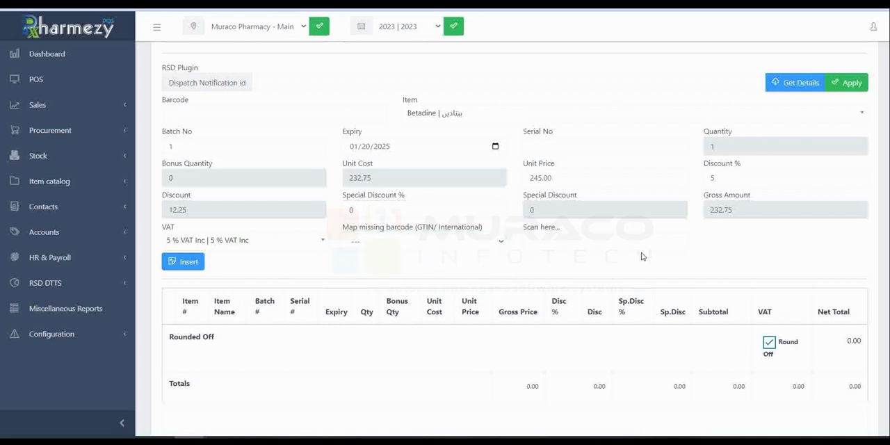
click(579, 245)
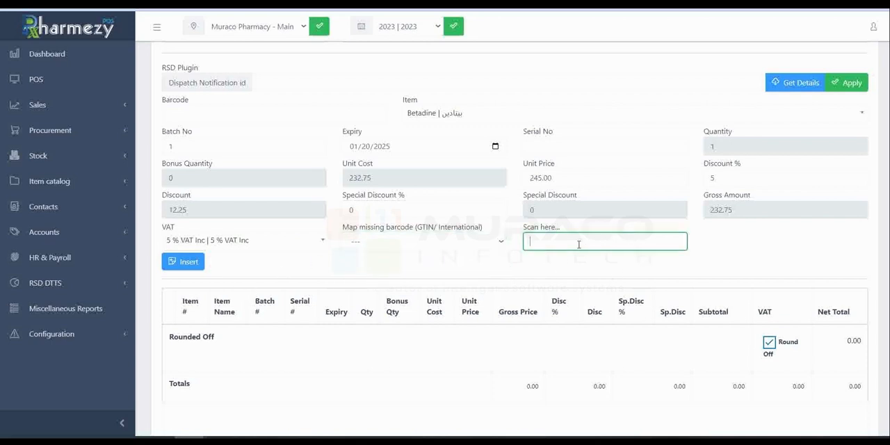
click(456, 279)
click(554, 240)
click(202, 267)
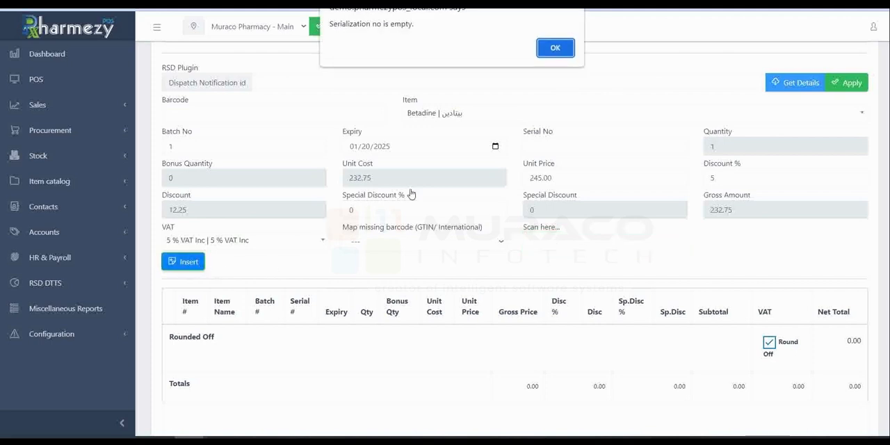
click(550, 49)
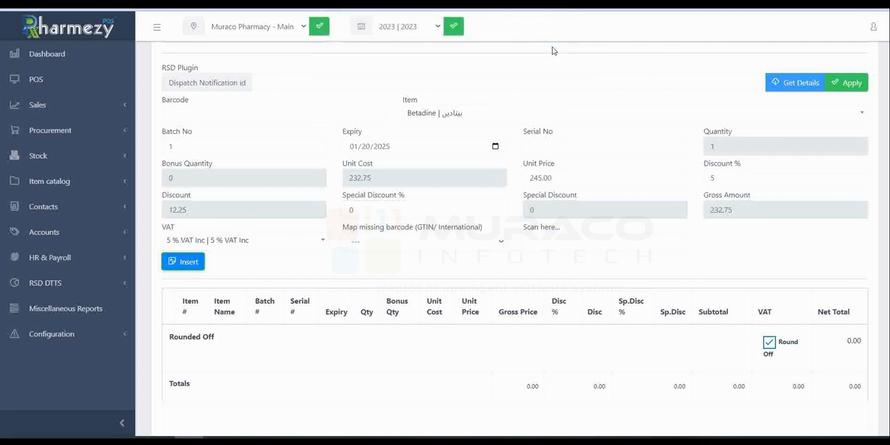
click(550, 143)
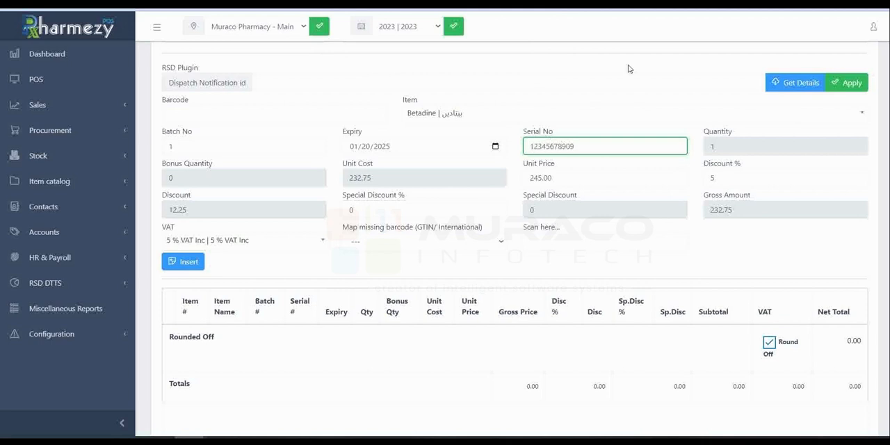
click(187, 263)
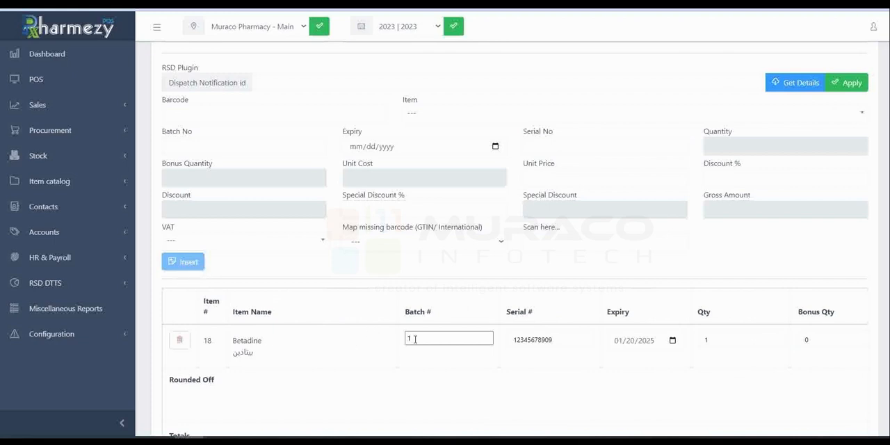
scroll(389, 342, down, 3)
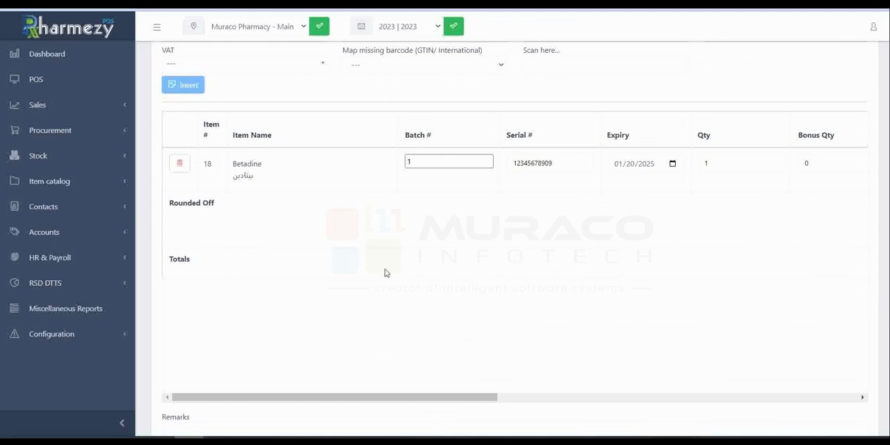
Step: Save the order-based Betadine purchase and acknowledge the confirmation
scroll(468, 243, down, 2)
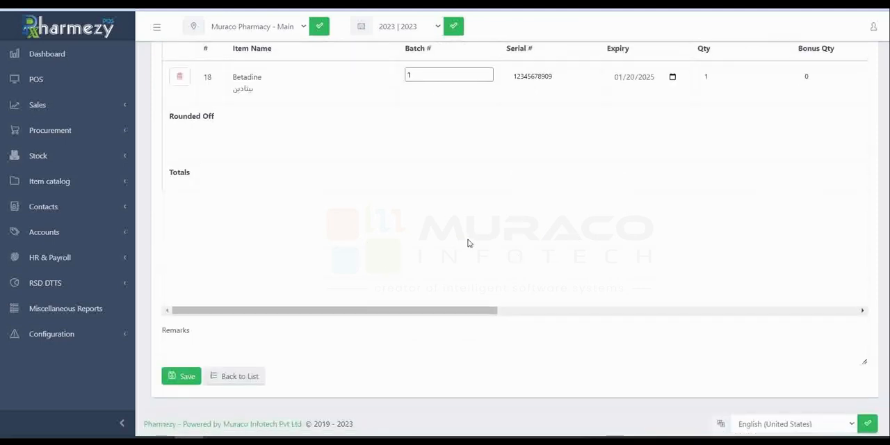
click(179, 378)
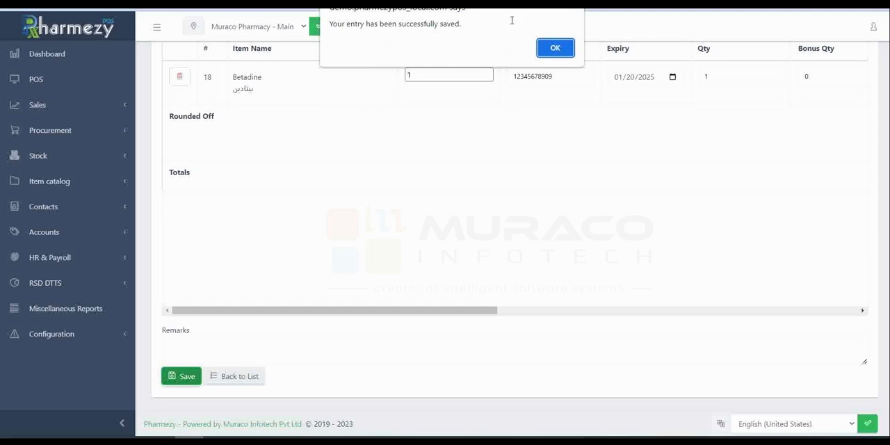
click(554, 47)
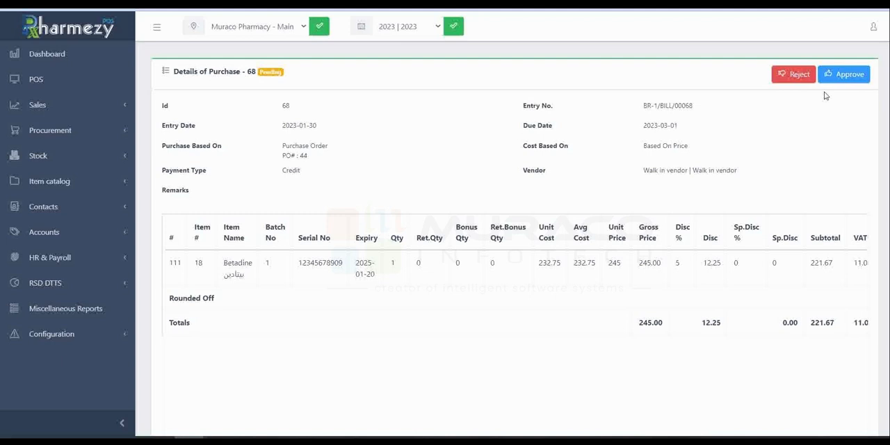
Step: Reject the pending Betadine purchase 68 and look over its details
click(791, 78)
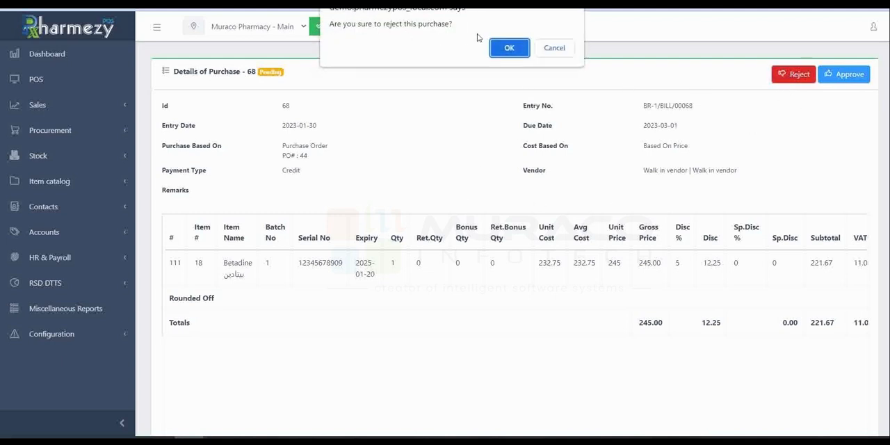
click(503, 51)
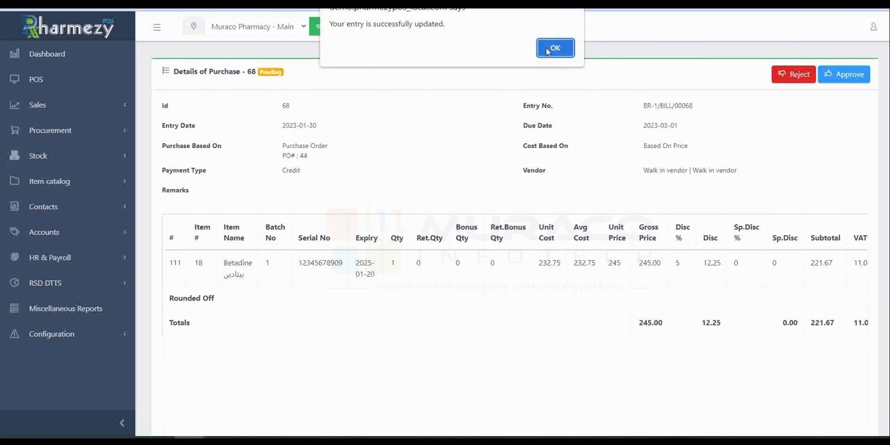
click(549, 49)
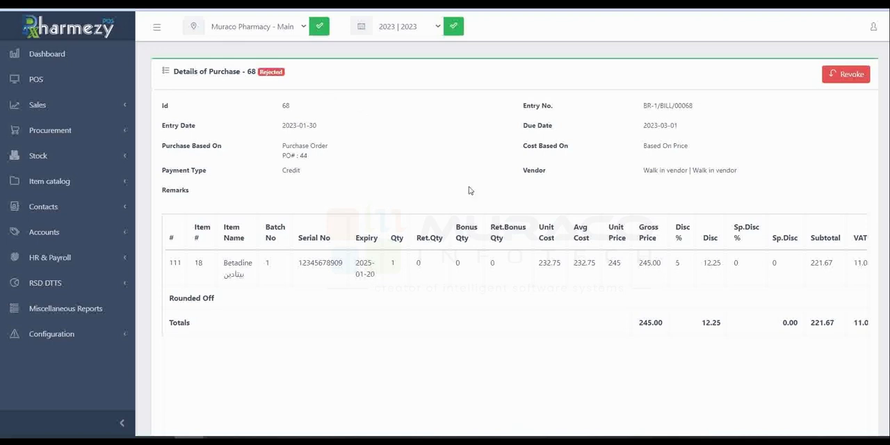
scroll(515, 213, down, 3)
scroll(410, 302, up, 3)
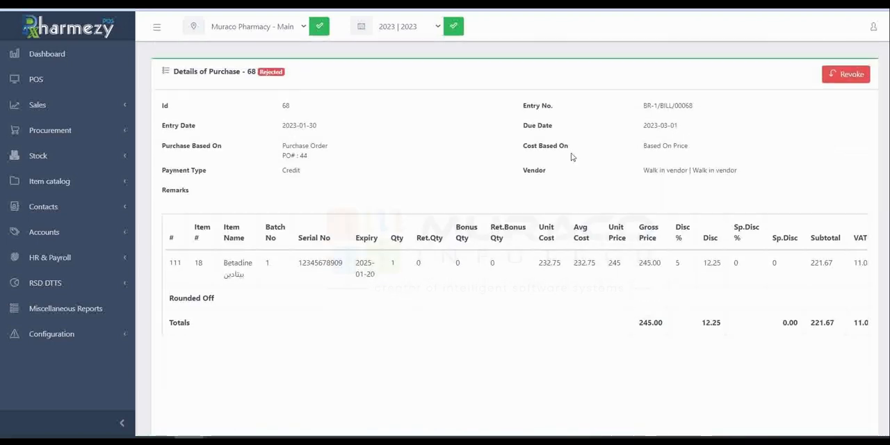
Step: Revoke the rejection of purchase 68
click(844, 80)
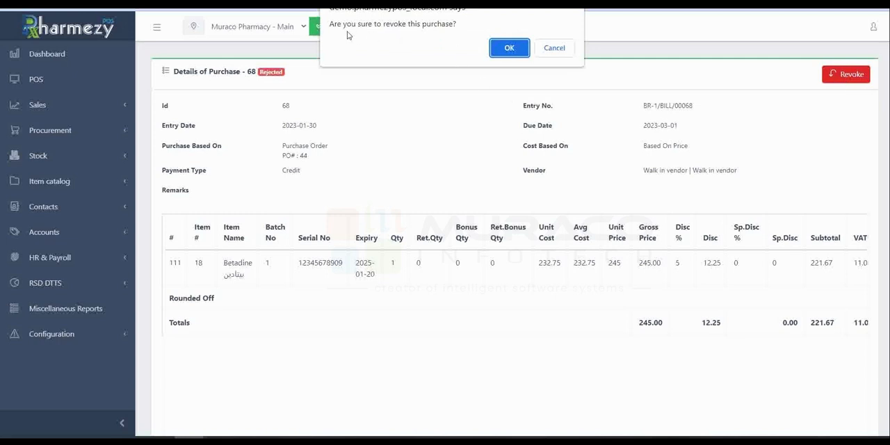
click(505, 49)
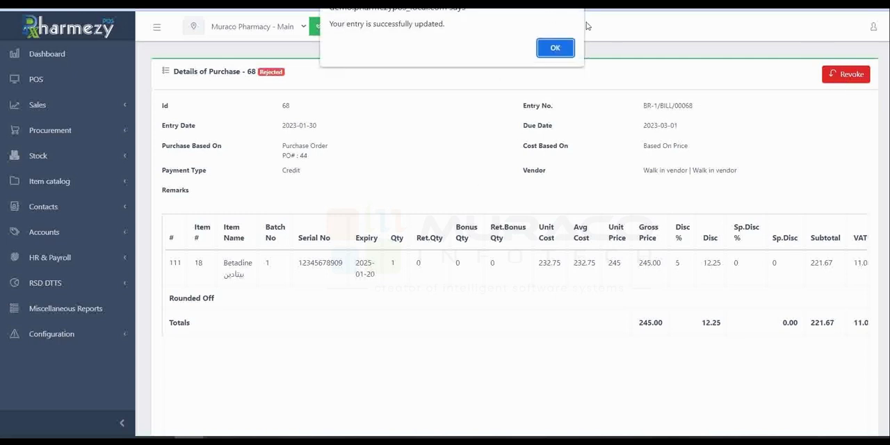
click(557, 48)
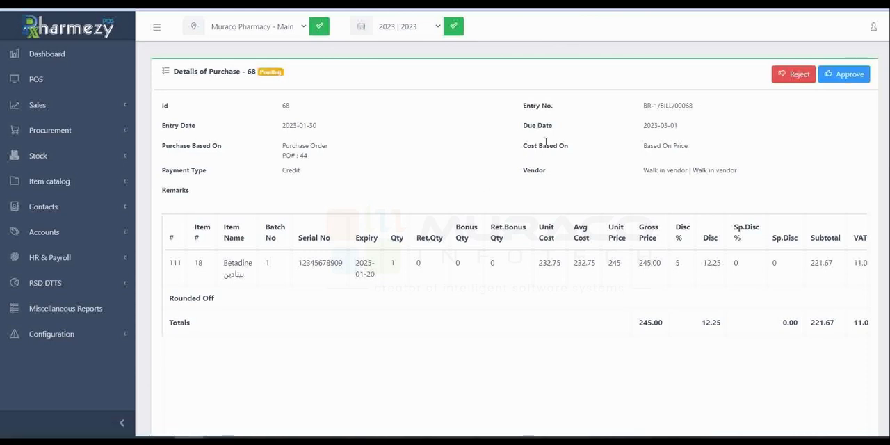
Step: Approve purchase 68 and look through the actions offered below its details
click(850, 74)
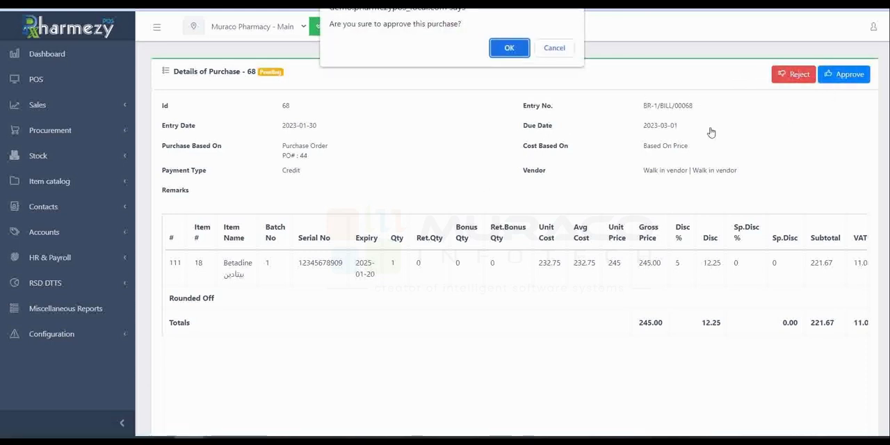
click(518, 53)
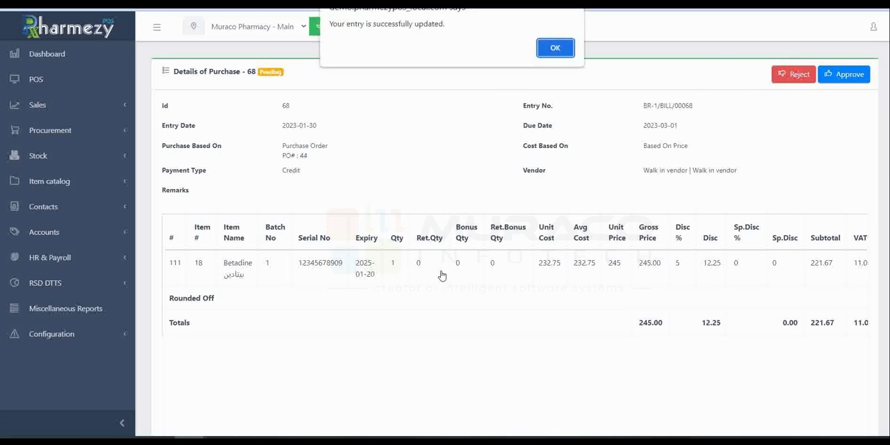
click(554, 46)
scroll(459, 221, down, 2)
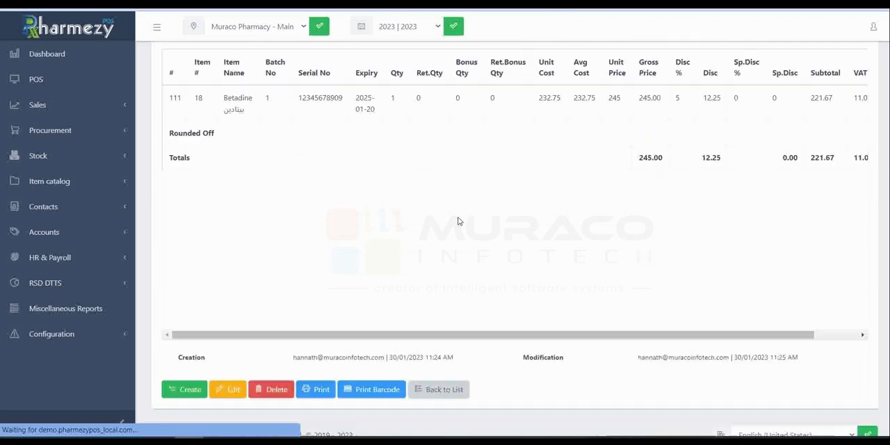
scroll(459, 221, up, 3)
scroll(459, 222, down, 2)
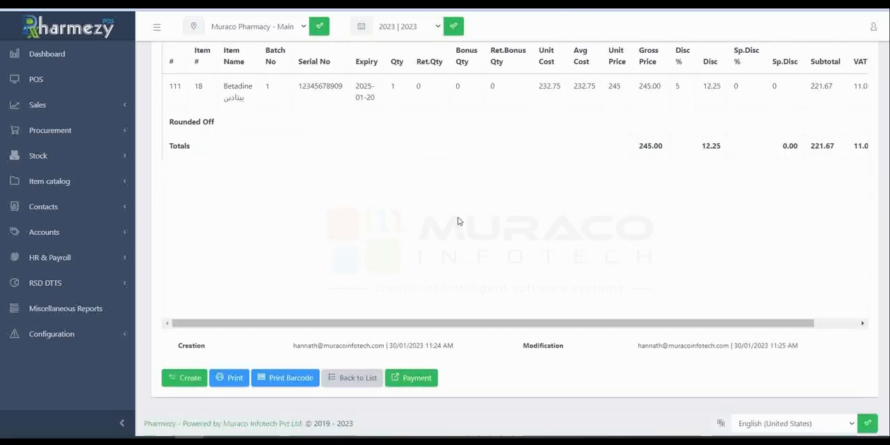
Step: Try to create a payment for the approved Betadine purchase from its payments list
scroll(460, 222, up, 3)
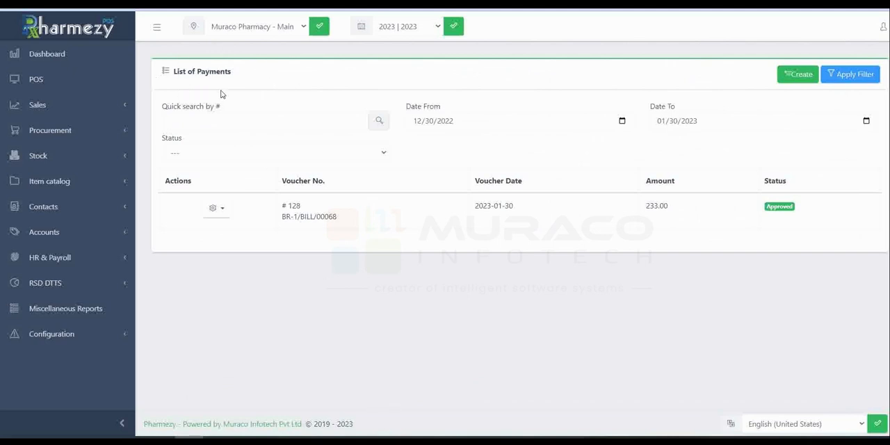
click(800, 74)
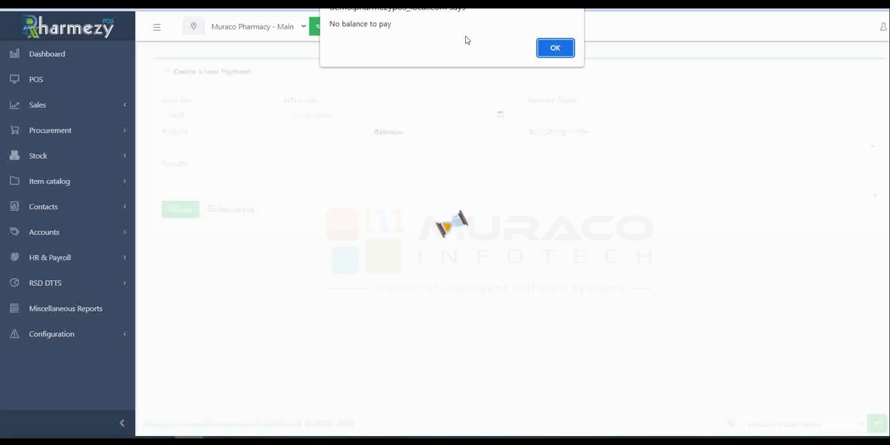
click(556, 48)
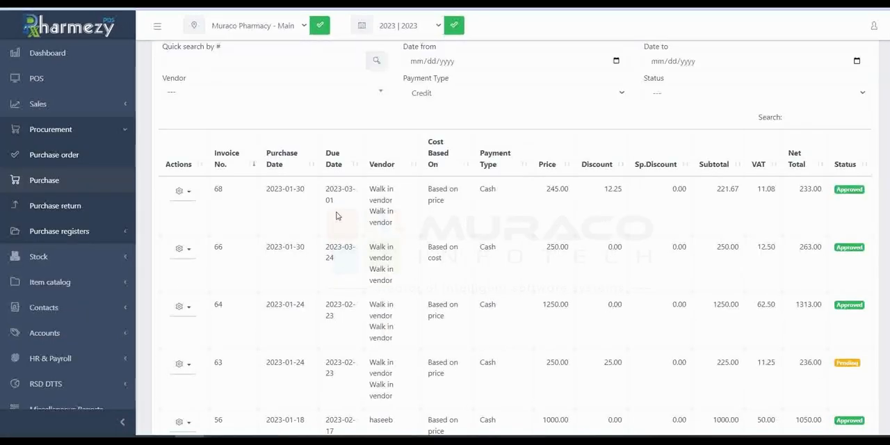
Step: Open the payments of invoice 68 from the purchase list and try to create a new payment there
scroll(336, 216, up, 1)
scroll(336, 216, down, 5)
scroll(336, 216, up, 5)
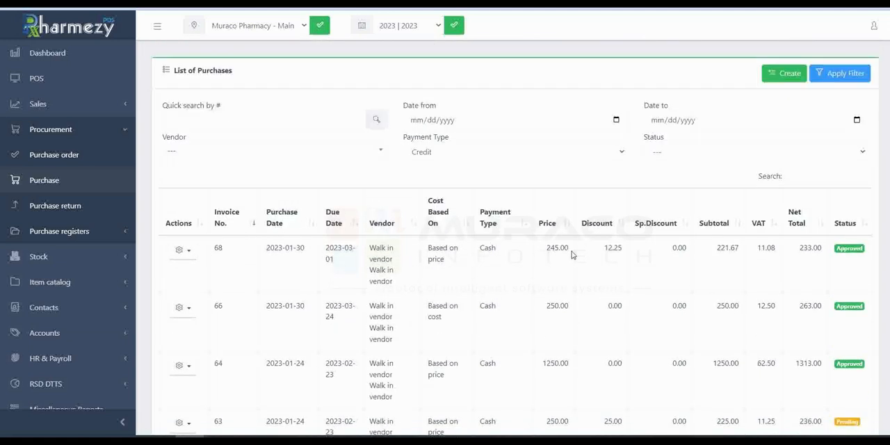
click(184, 250)
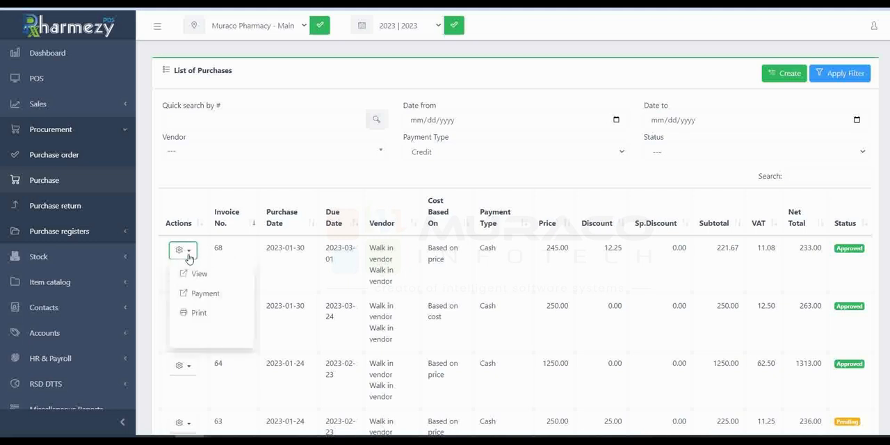
click(218, 298)
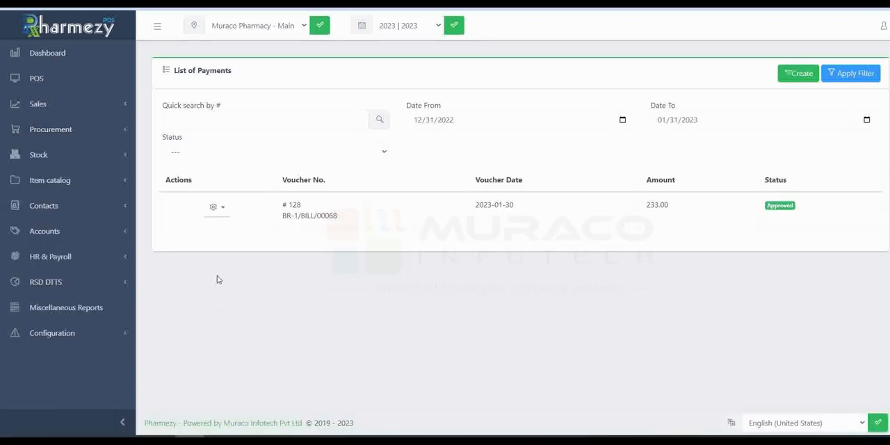
click(799, 82)
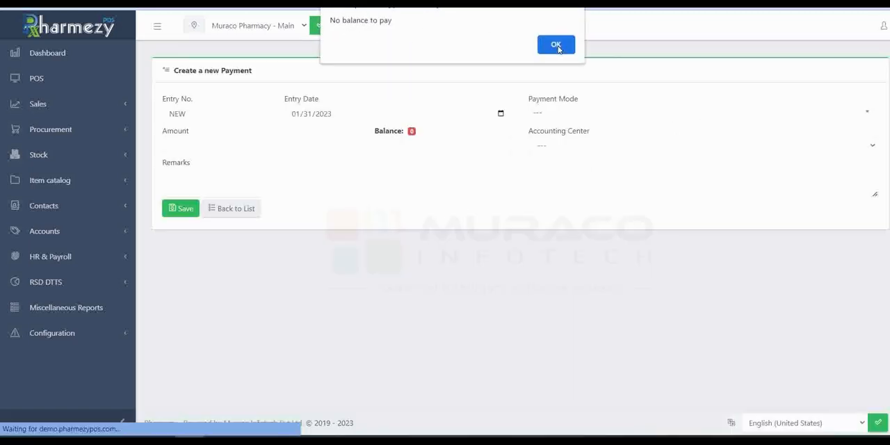
click(557, 47)
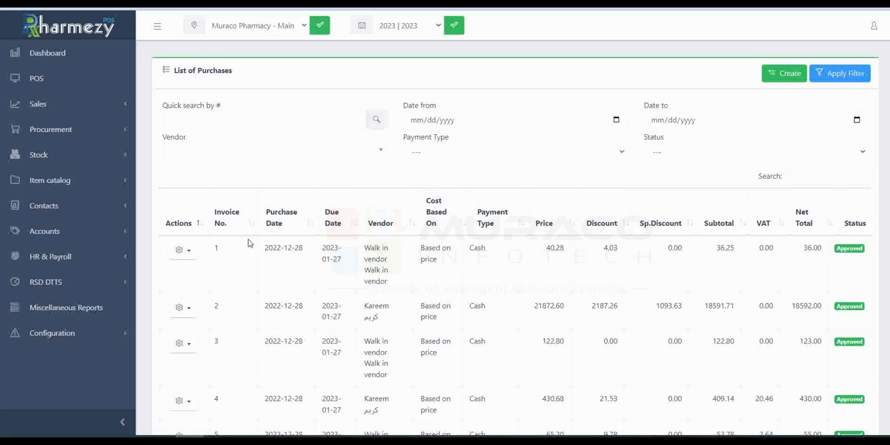
Step: Start a new payment for purchase invoice 67 with entry number 67, keeping the entry date 01/31/2023
scroll(198, 215, down, 20)
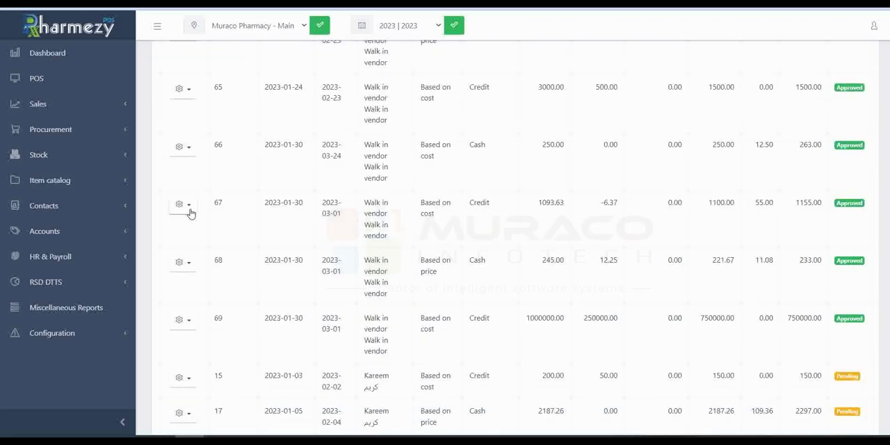
click(188, 207)
click(211, 251)
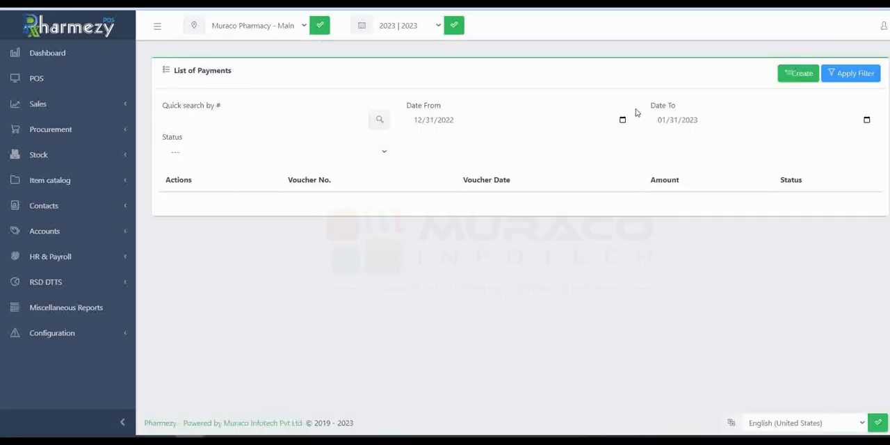
click(792, 79)
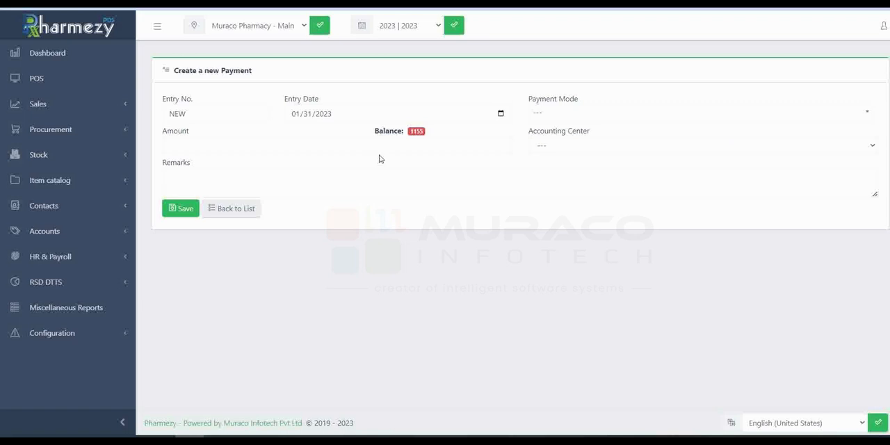
click(221, 114)
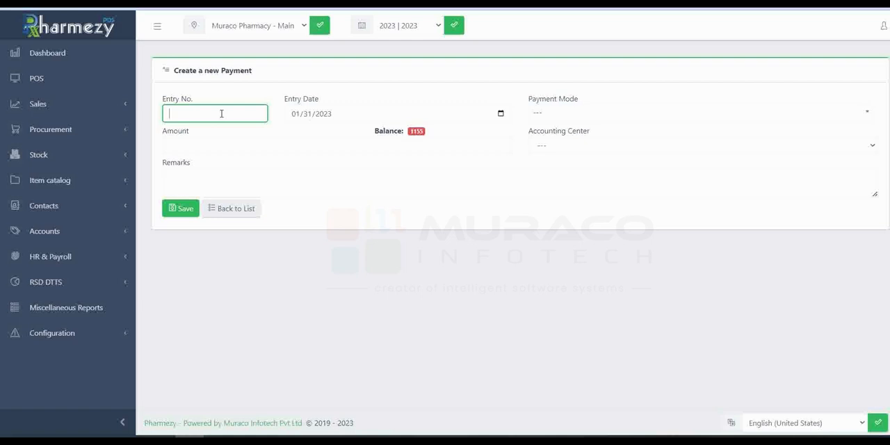
click(304, 116)
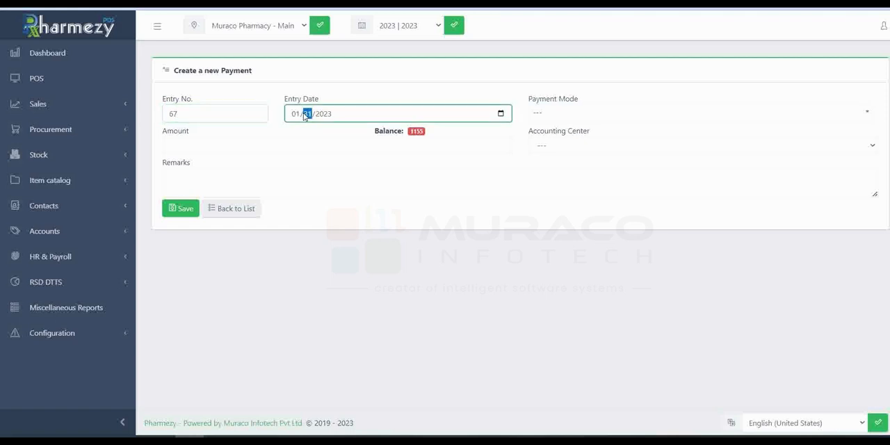
click(501, 115)
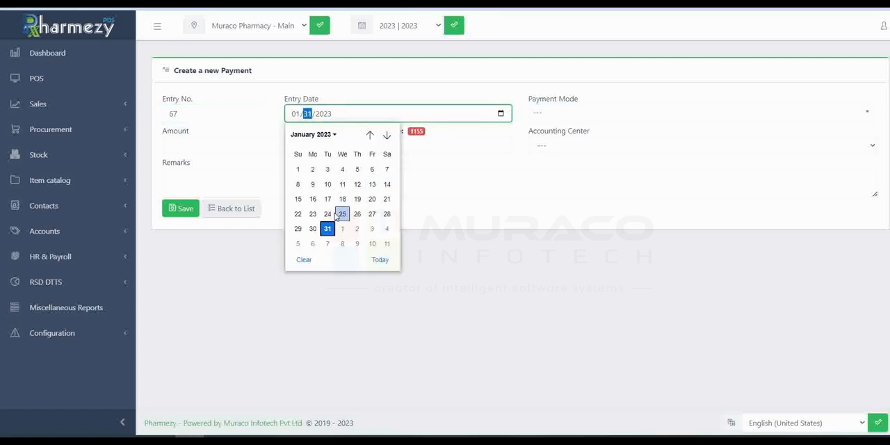
Step: Set the payment mode to Cash, the amount to 1155 and the accounting center to Muraco pharmacy
click(576, 114)
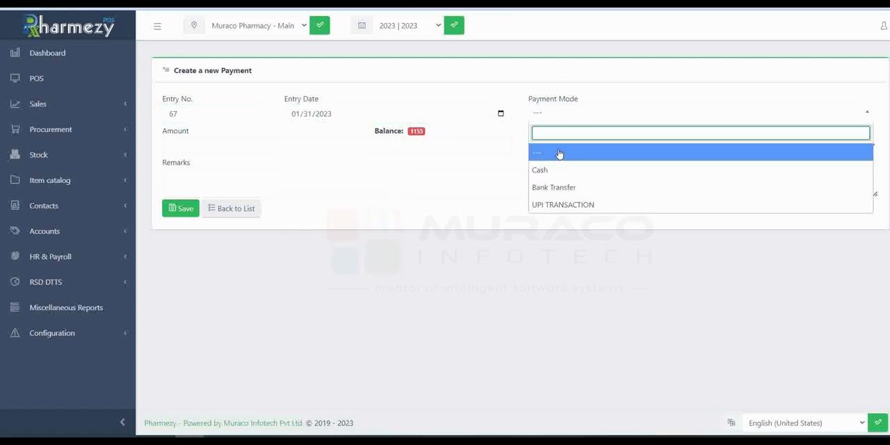
click(607, 174)
click(194, 146)
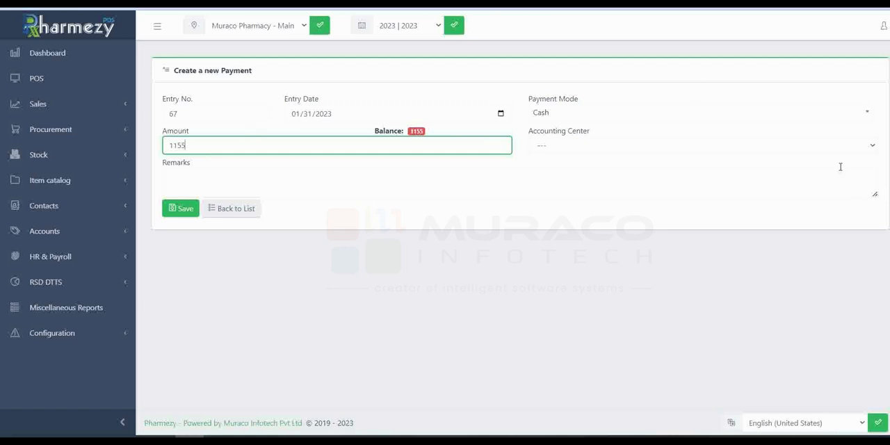
click(858, 144)
click(806, 174)
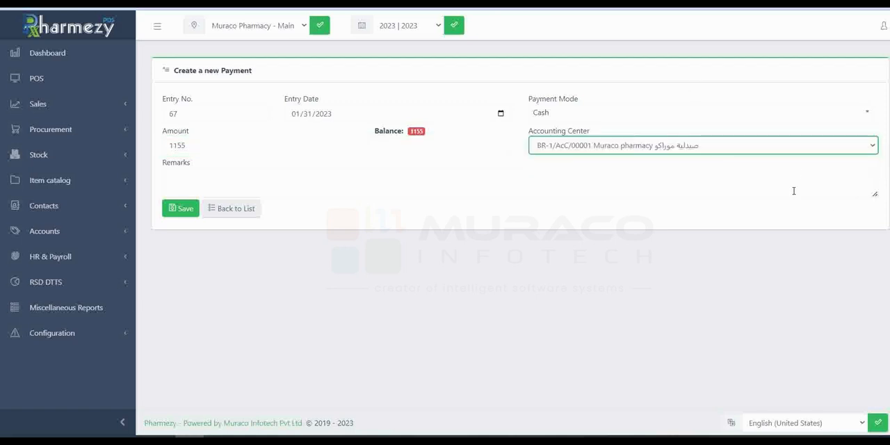
Step: Leave the remarks empty and save the payment for invoice 67
click(287, 184)
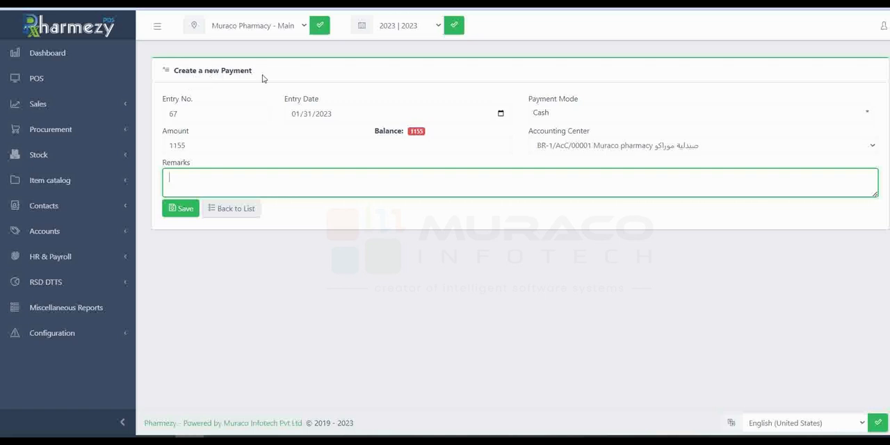
click(277, 214)
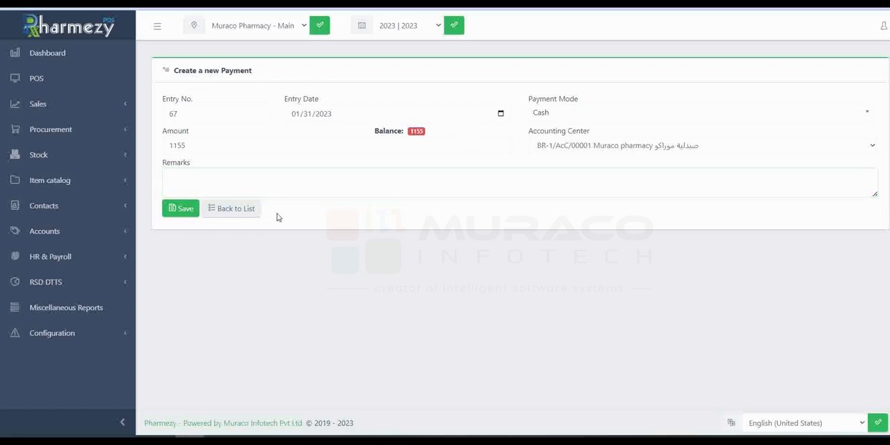
click(186, 211)
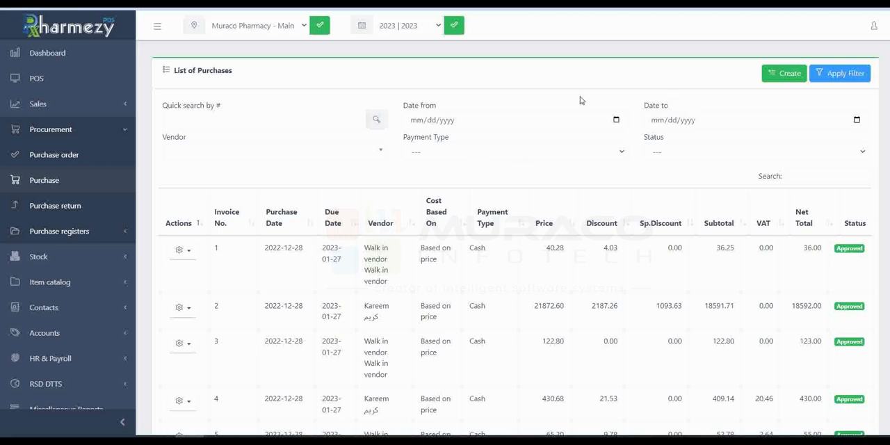
right_click(728, 442)
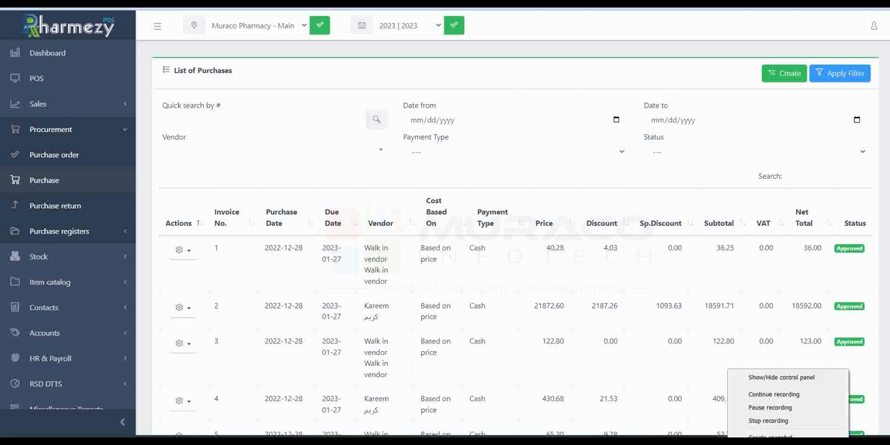